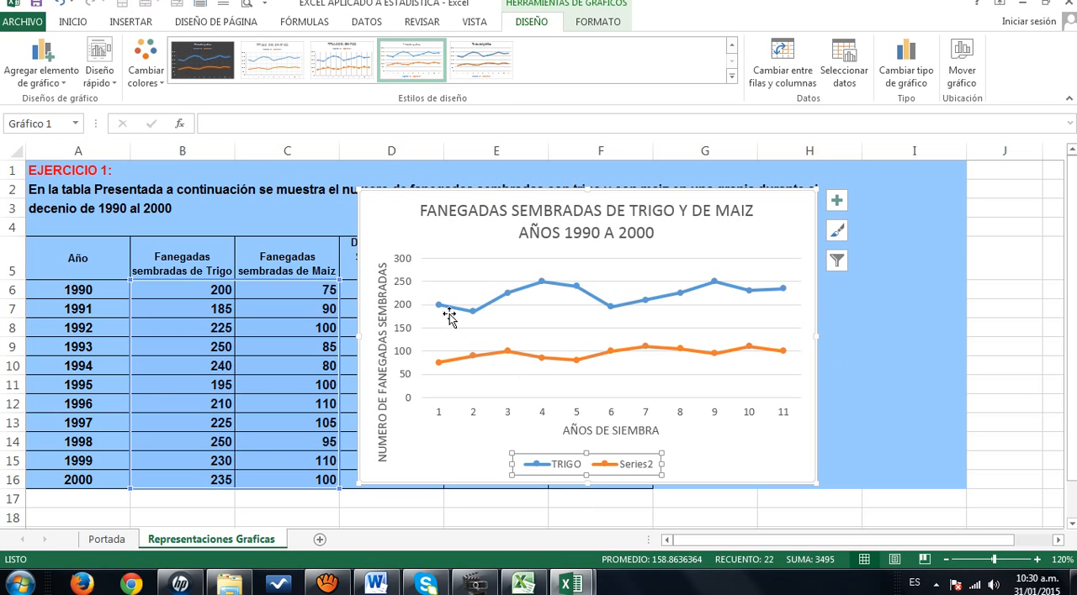
- Rename the chart's second data series, Series2, as MAIZ in the data source settings
{"action": "mouse_move", "coordinate": [473, 316]}
{"action": "mouse_move", "coordinate": [778, 289]}
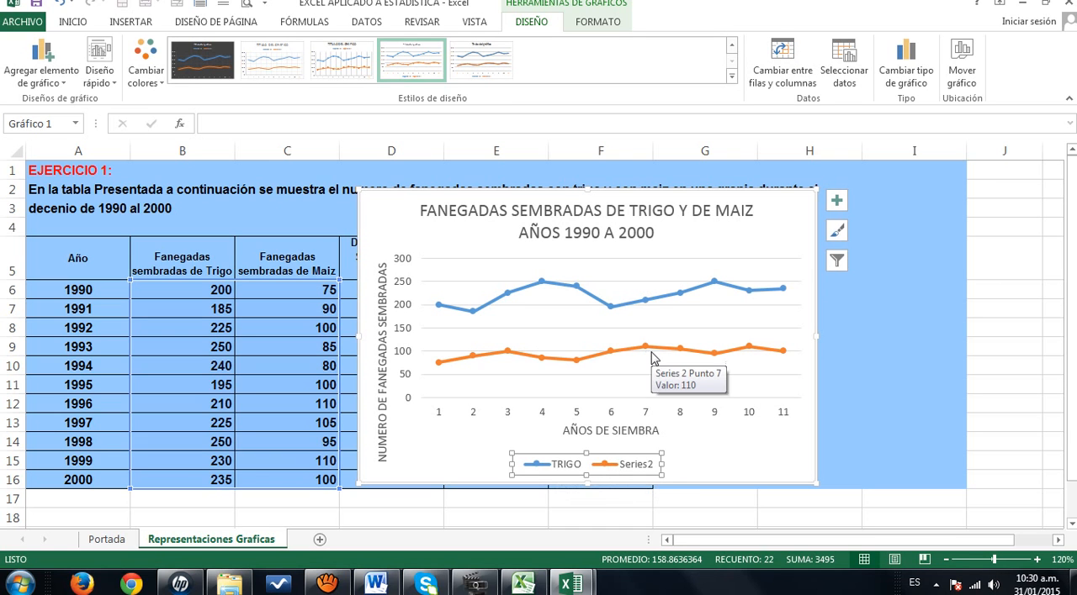
{"action": "right_click", "coordinate": [583, 458]}
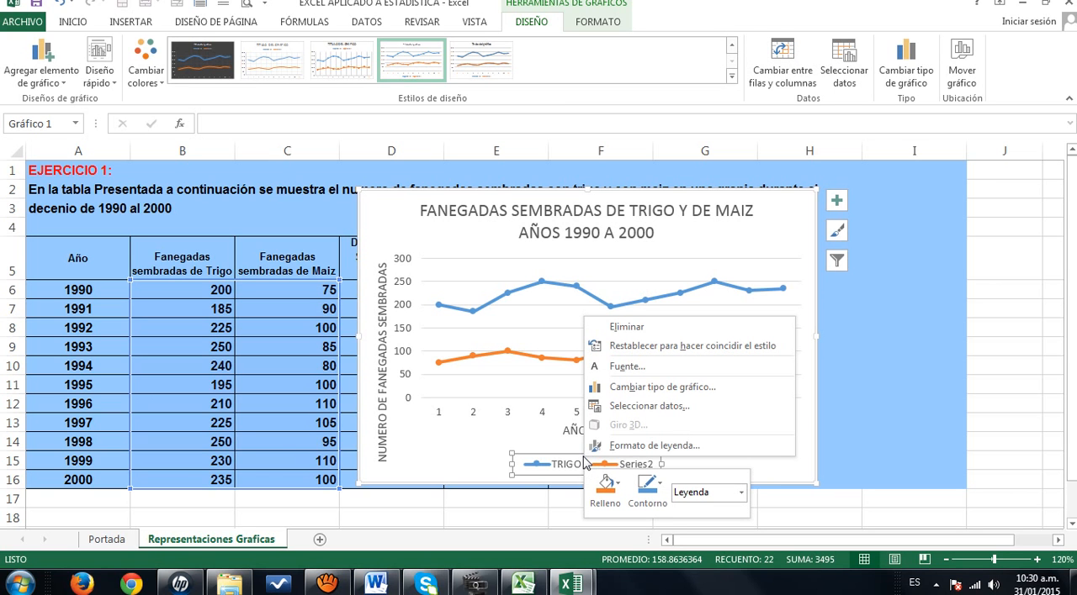
{"action": "left_click", "coordinate": [649, 407]}
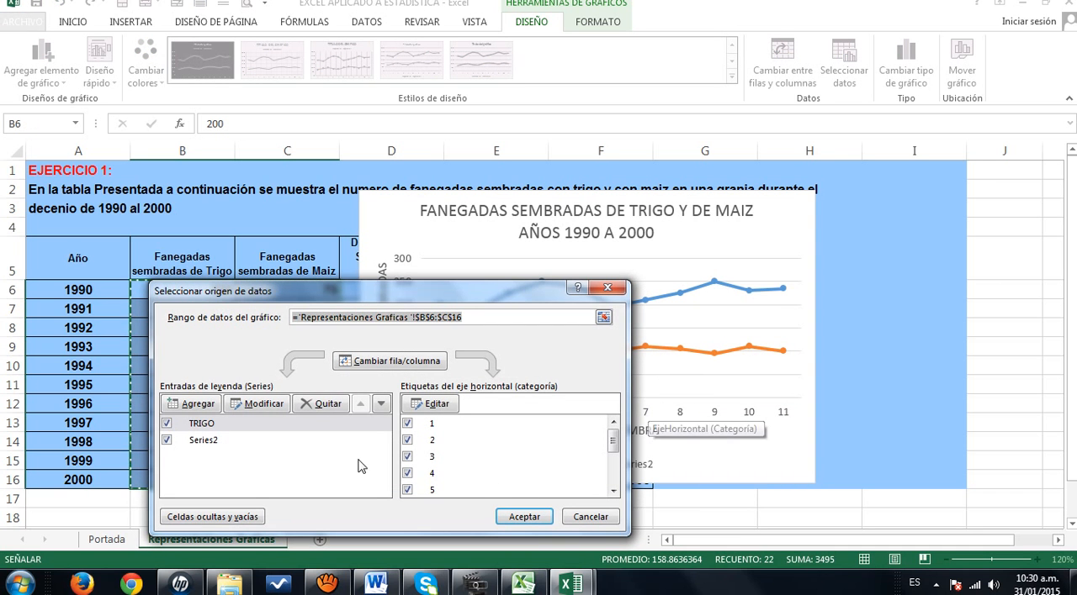
{"action": "left_click", "coordinate": [209, 443]}
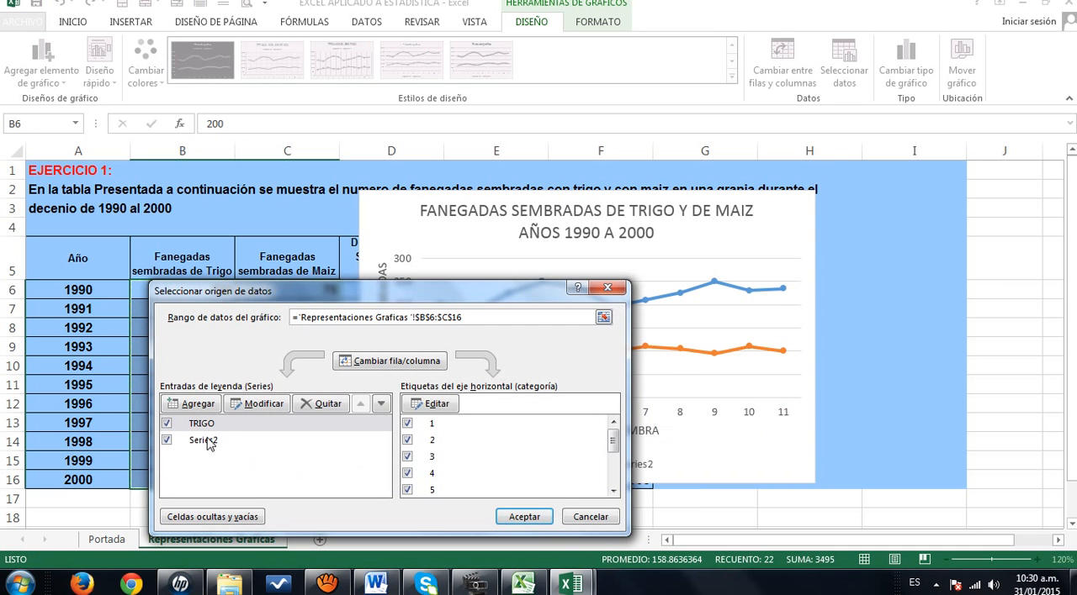
{"action": "left_click", "coordinate": [210, 446]}
{"action": "left_click", "coordinate": [261, 405]}
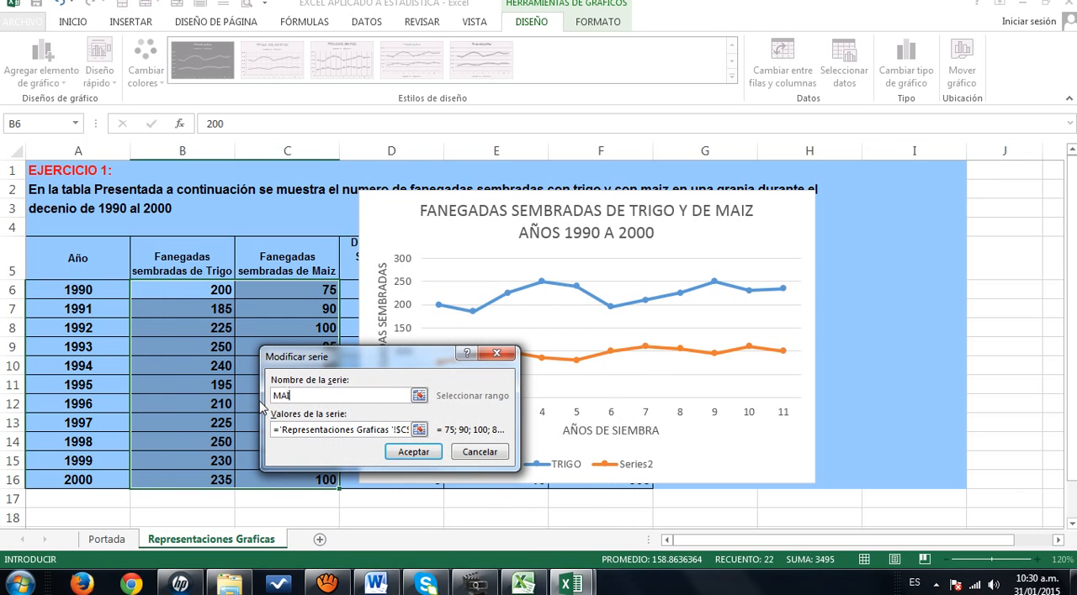
{"action": "left_click", "coordinate": [413, 452]}
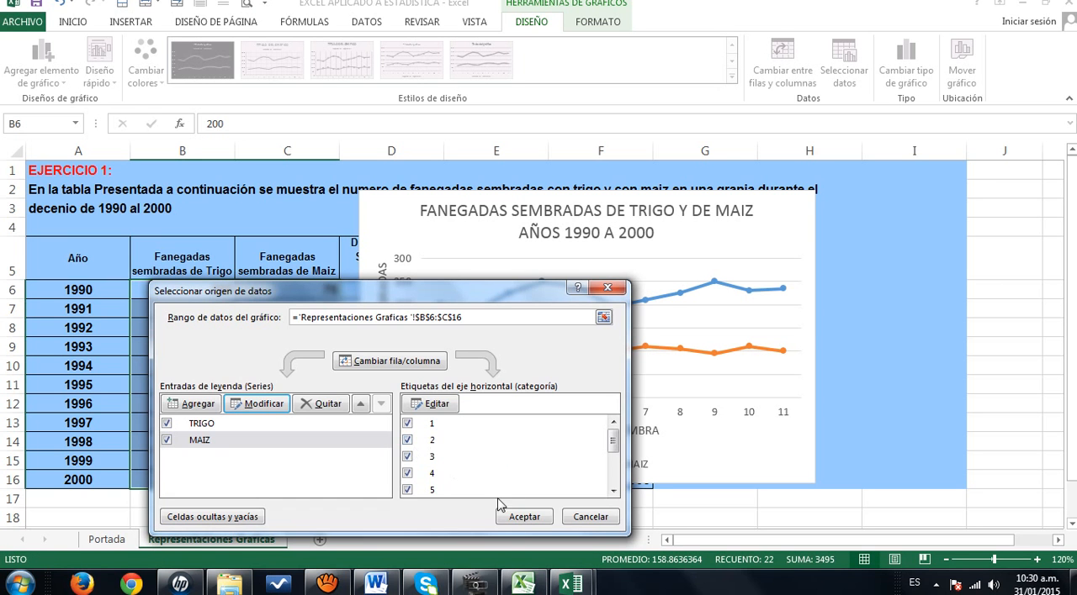
{"action": "left_click", "coordinate": [522, 517]}
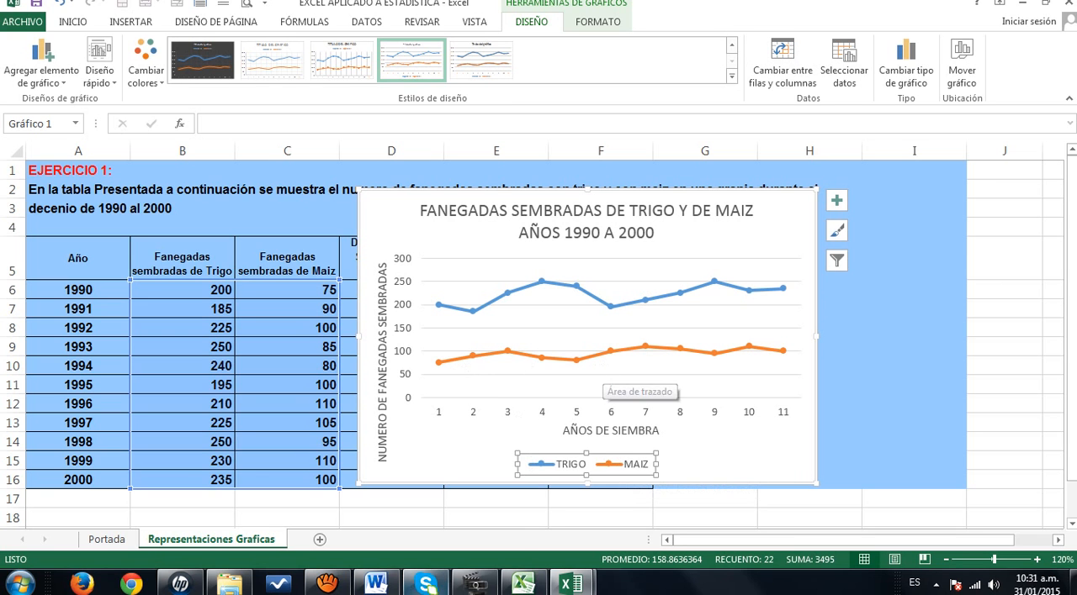
{"action": "mouse_move", "coordinate": [426, 584]}
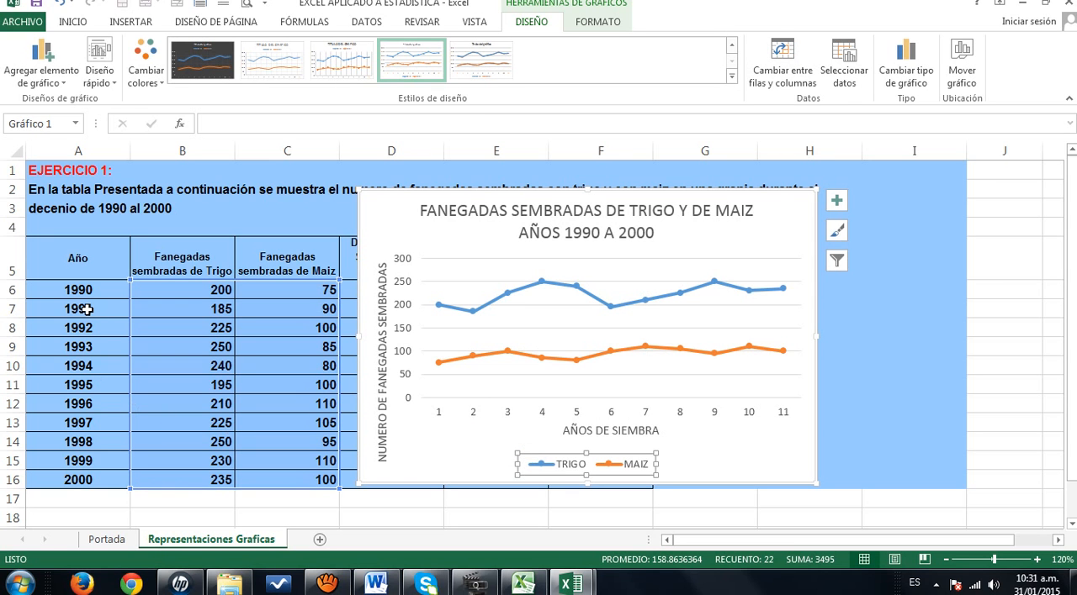
{"action": "right_click", "coordinate": [467, 412]}
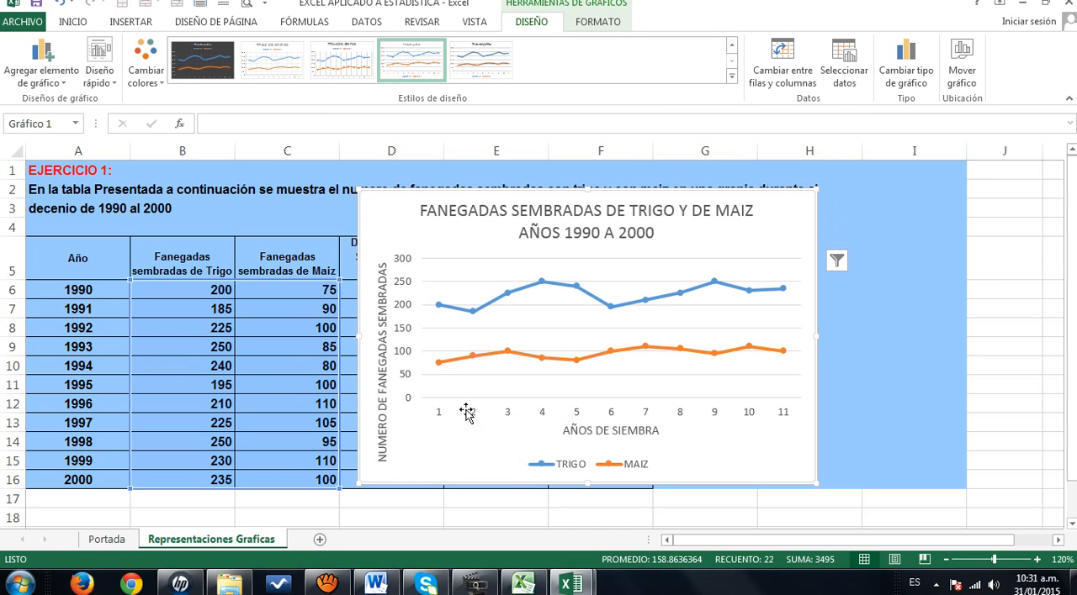
{"action": "key", "text": "Escape"}
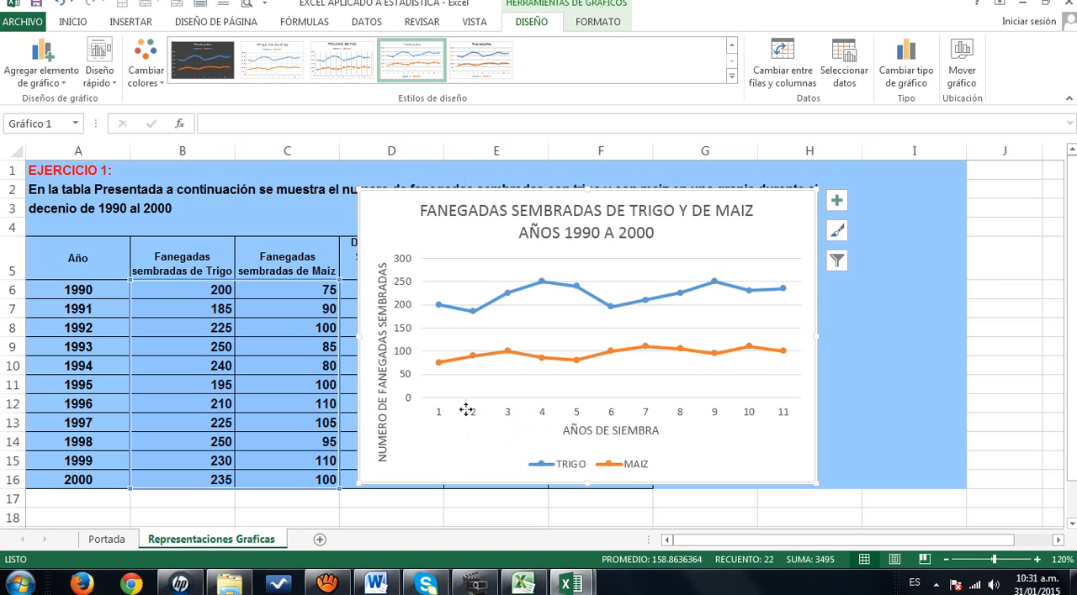
{"action": "right_click", "coordinate": [467, 411]}
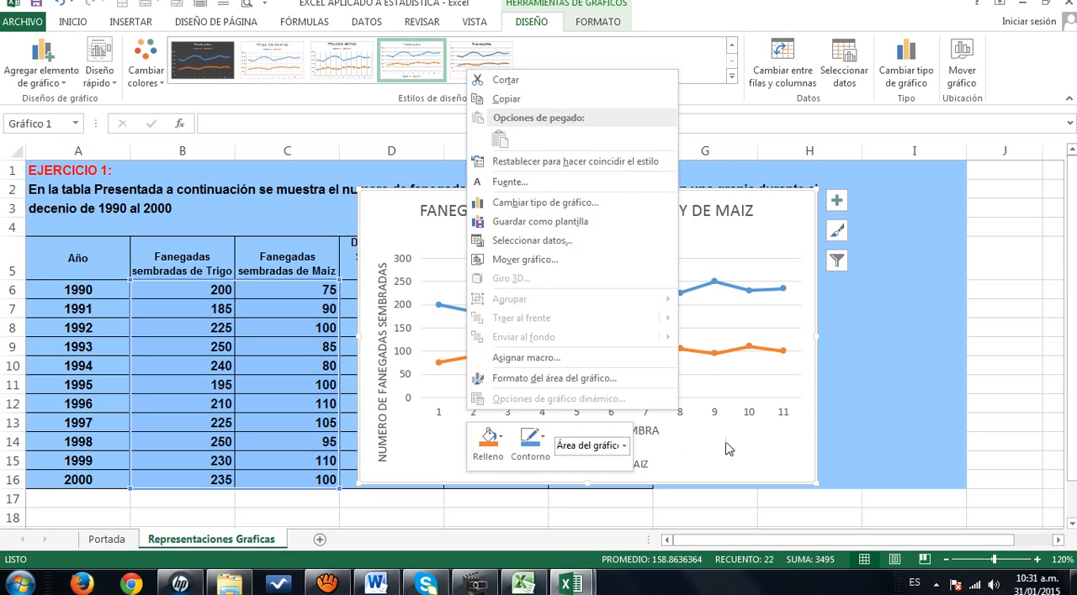
{"action": "left_click", "coordinate": [892, 516]}
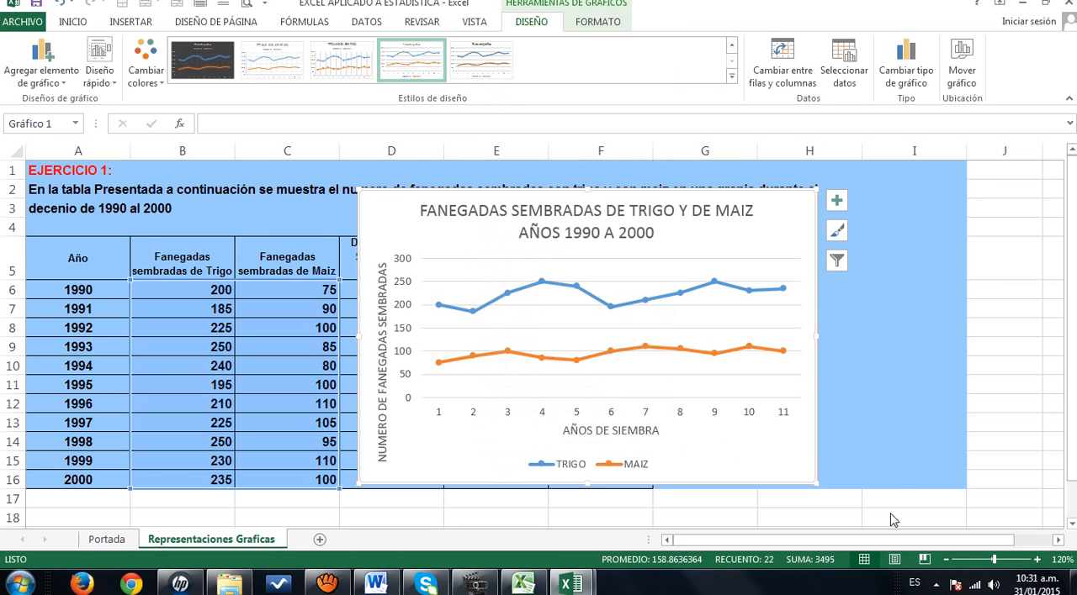
{"action": "right_click", "coordinate": [665, 414]}
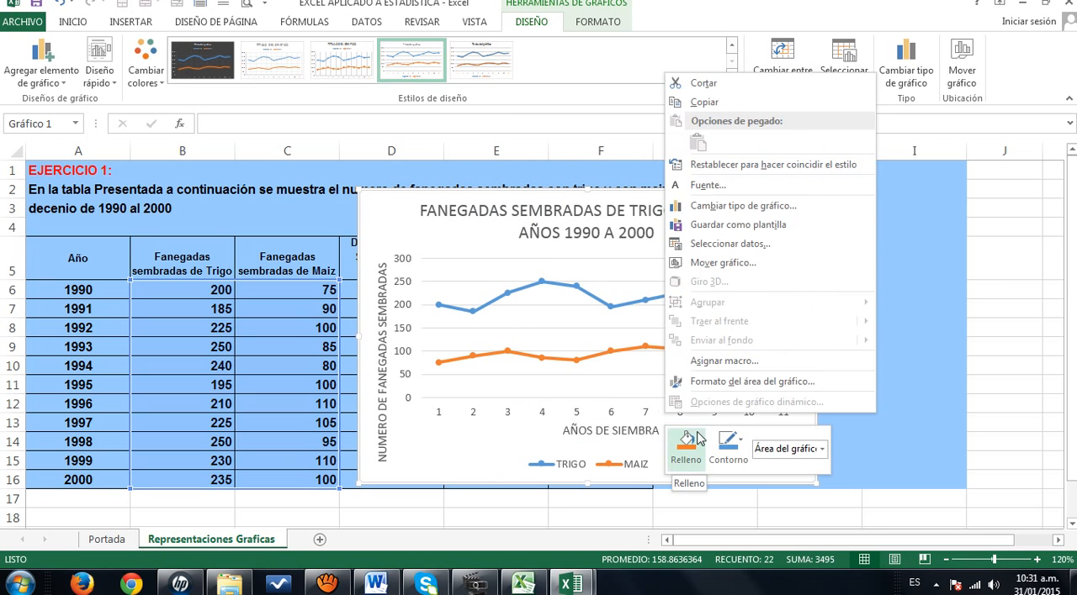
{"action": "key", "text": "Escape"}
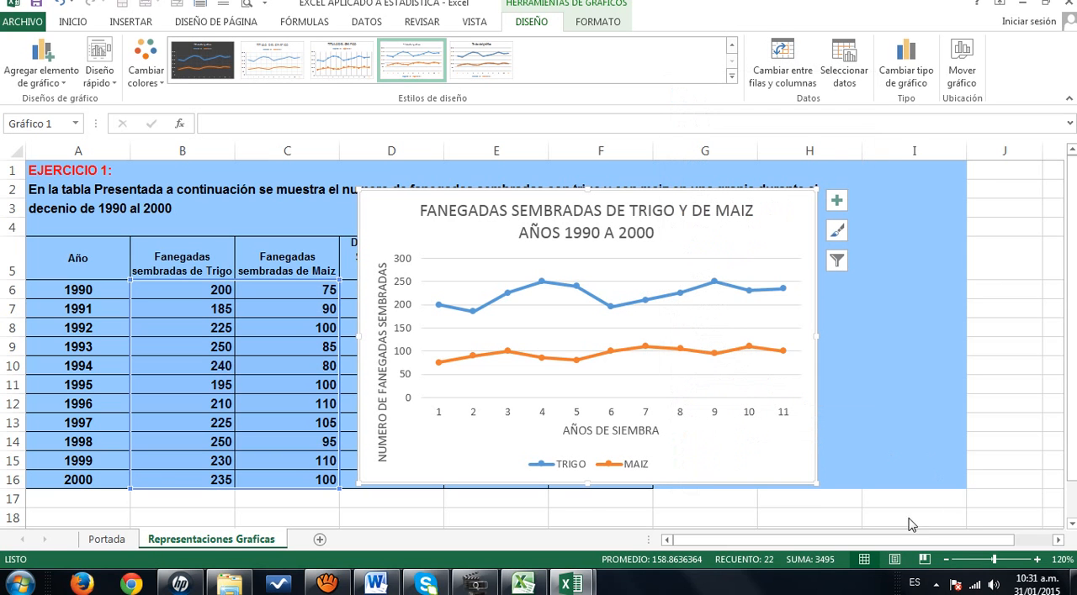
- Set the line chart's horizontal axis labels to the years in A6:A16 of the Representaciones Graficas sheet
{"action": "left_click", "coordinate": [585, 471]}
{"action": "right_click", "coordinate": [586, 472]}
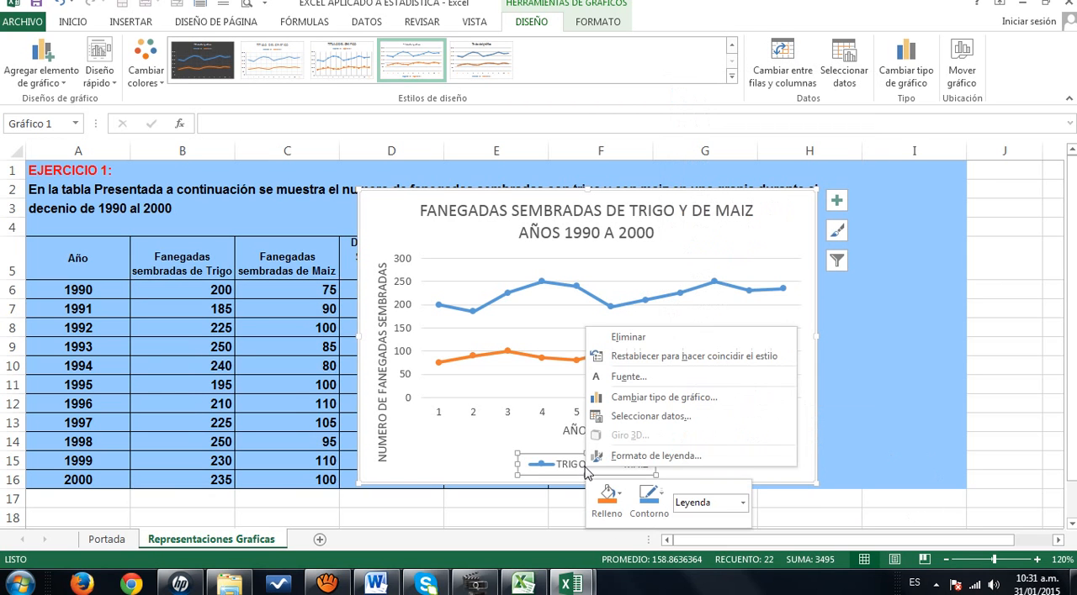
{"action": "left_click", "coordinate": [642, 417]}
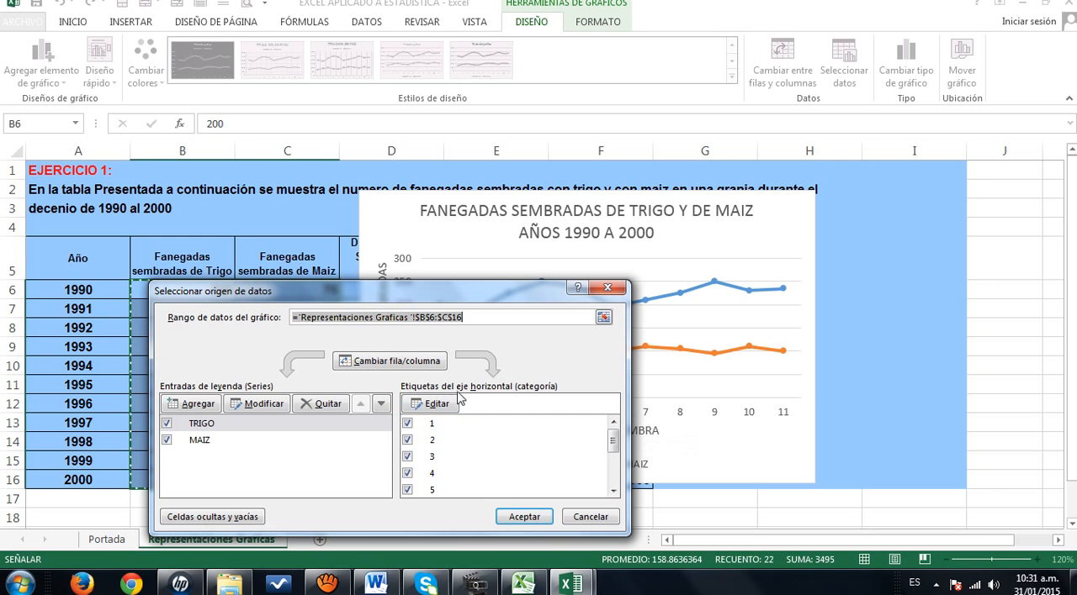
{"action": "left_click", "coordinate": [437, 405]}
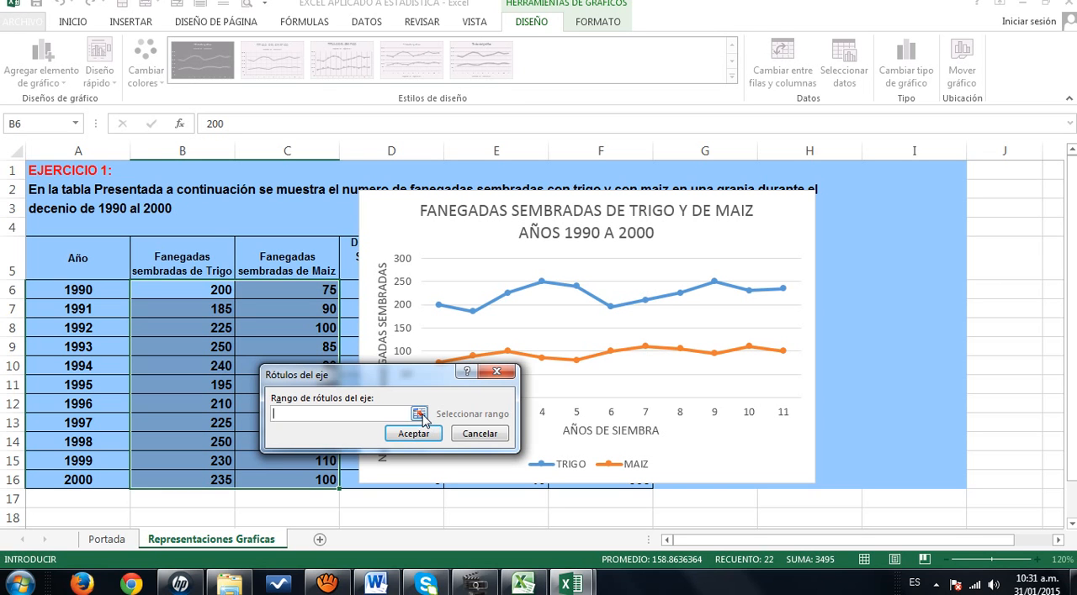
{"action": "left_click", "coordinate": [418, 414]}
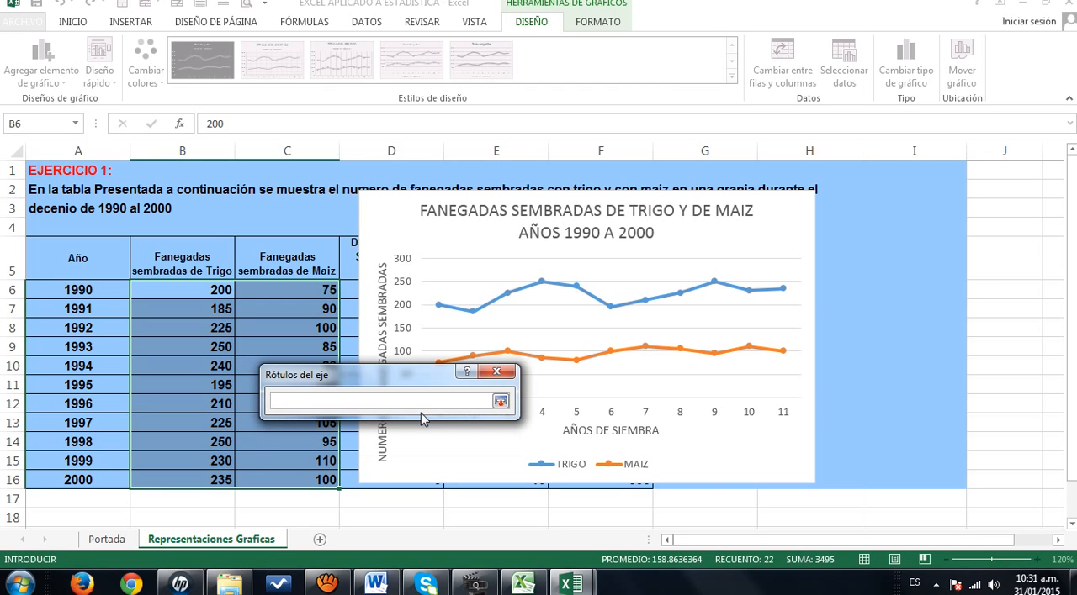
{"action": "left_click", "coordinate": [90, 290]}
{"action": "left_click_drag", "start_coordinate": [90, 290], "coordinate": [78, 471]}
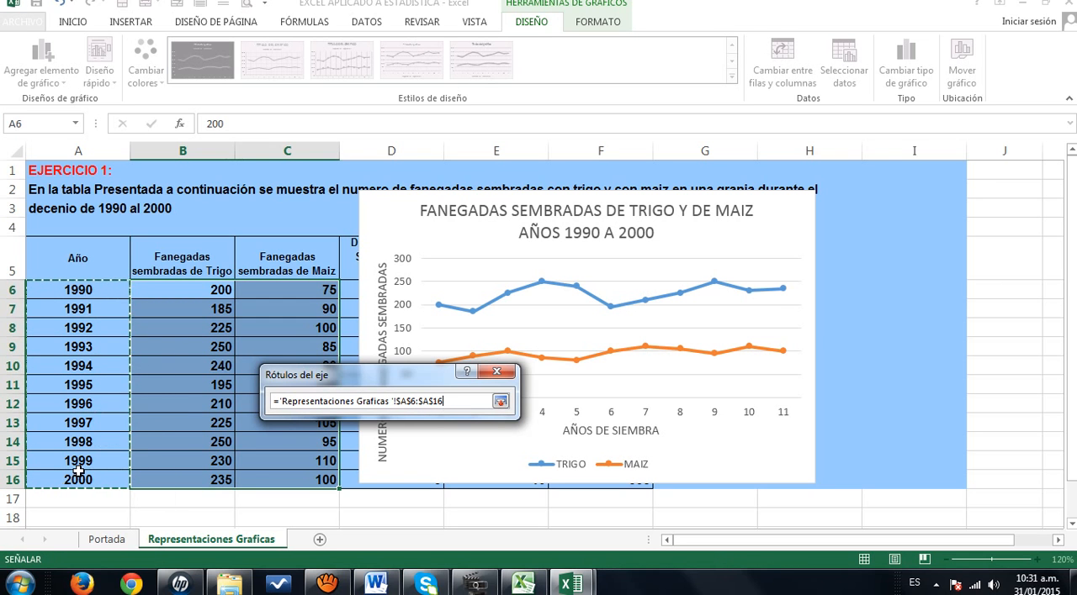
{"action": "left_click", "coordinate": [503, 401]}
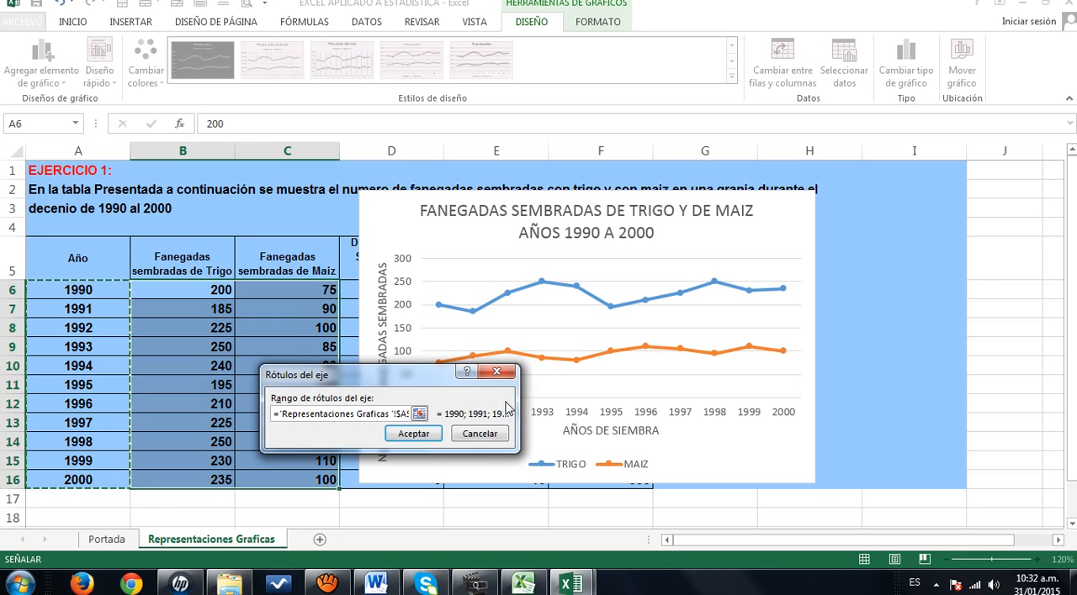
{"action": "left_click", "coordinate": [416, 438]}
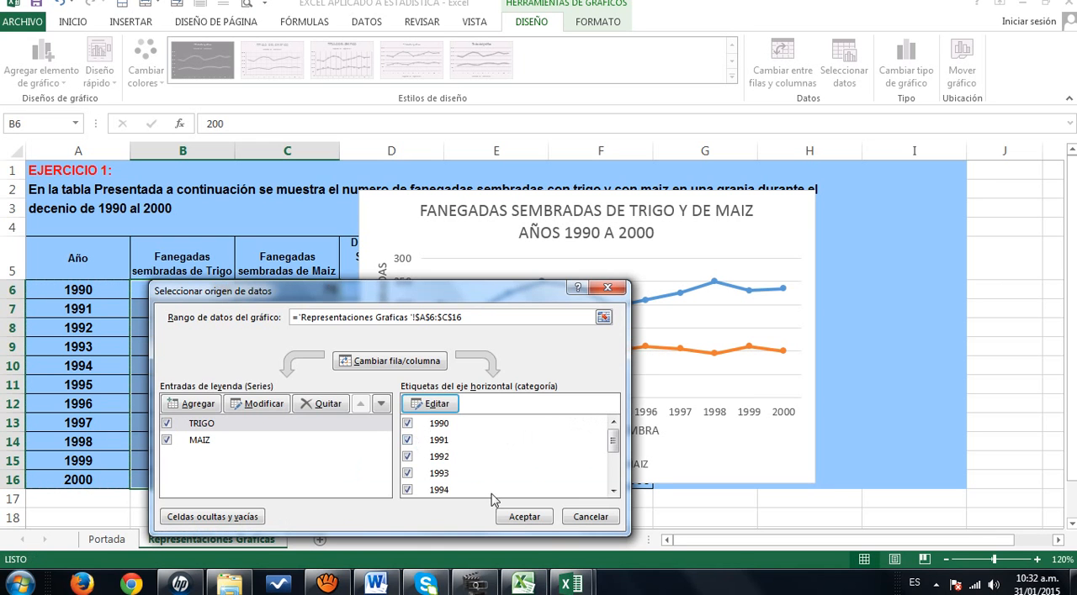
{"action": "left_click", "coordinate": [517, 519]}
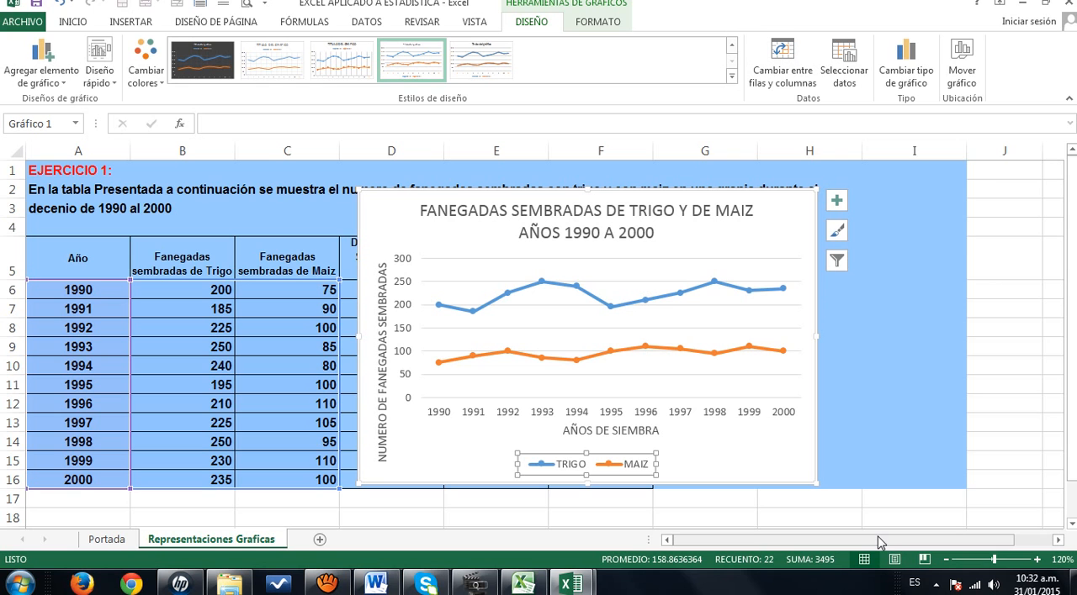
- Add primary major vertical gridlines to the line chart
{"action": "left_click", "coordinate": [598, 22]}
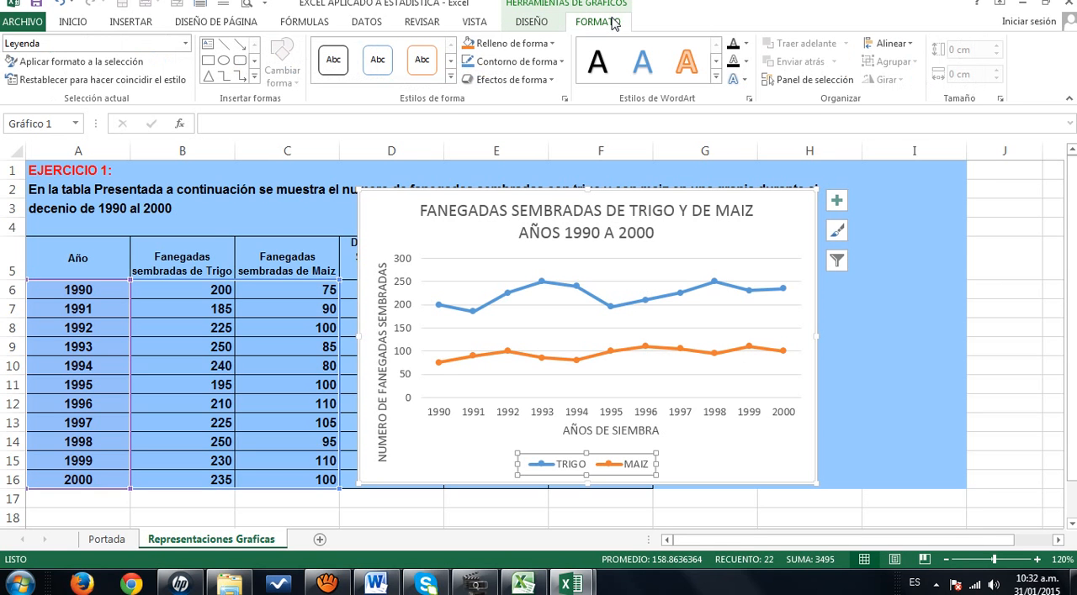
{"action": "left_click", "coordinate": [531, 25]}
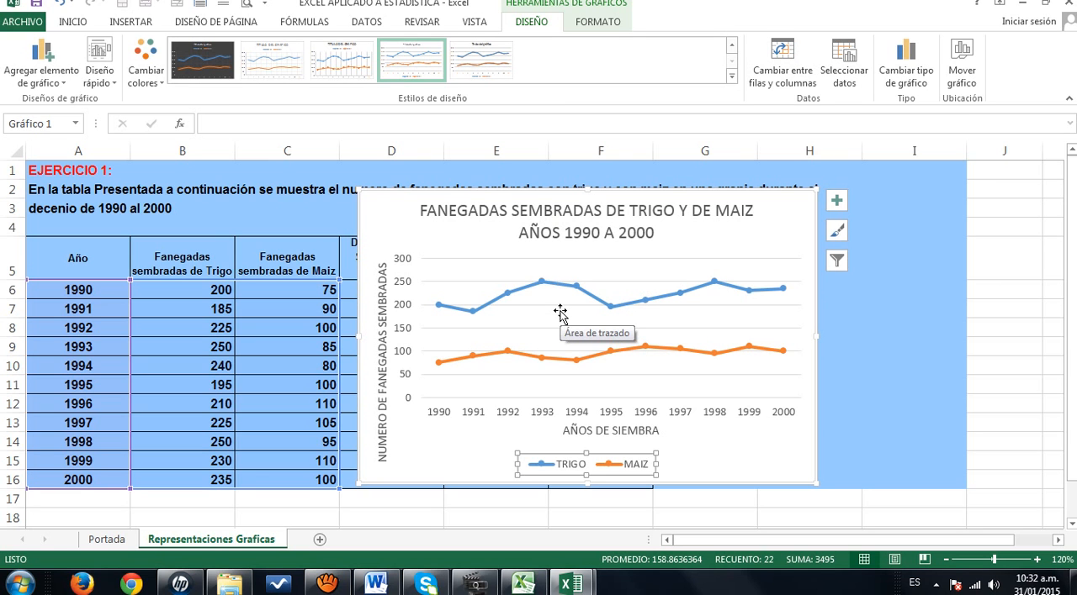
{"action": "left_click", "coordinate": [62, 84]}
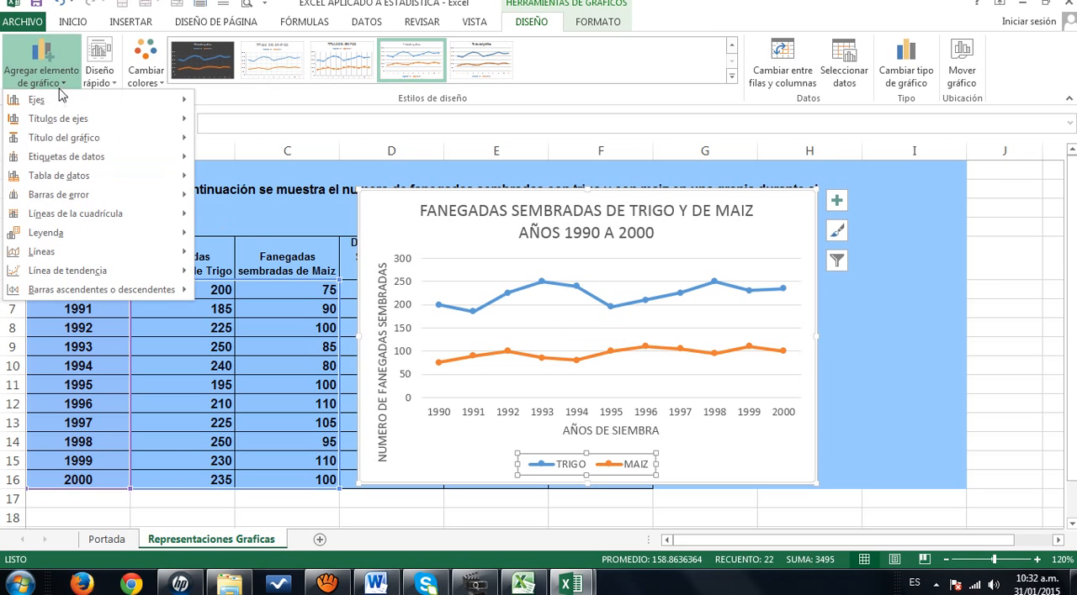
{"action": "mouse_move", "coordinate": [75, 221]}
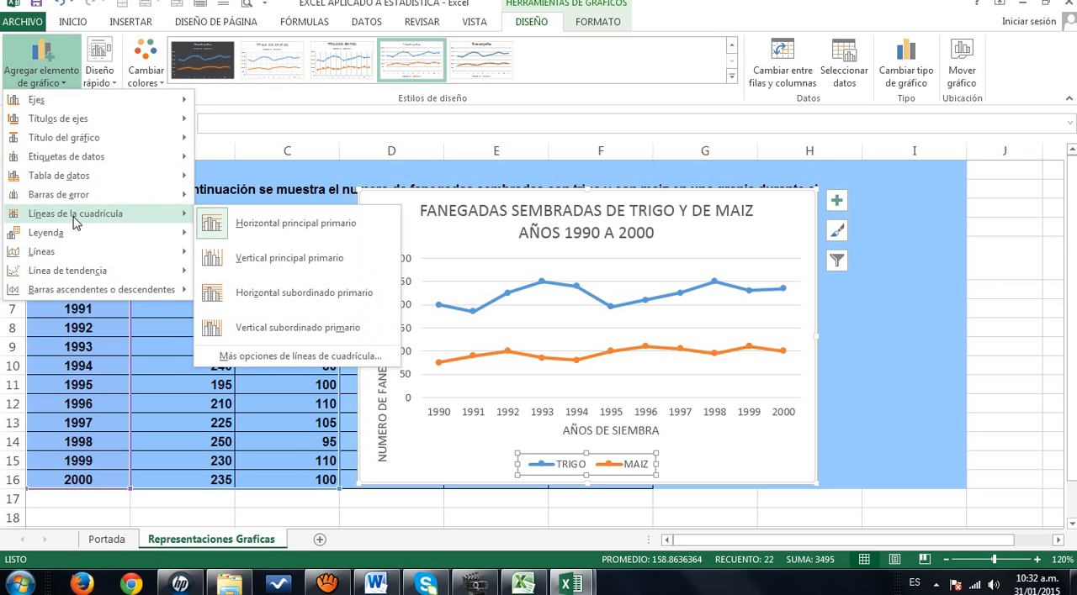
{"action": "left_click", "coordinate": [286, 258]}
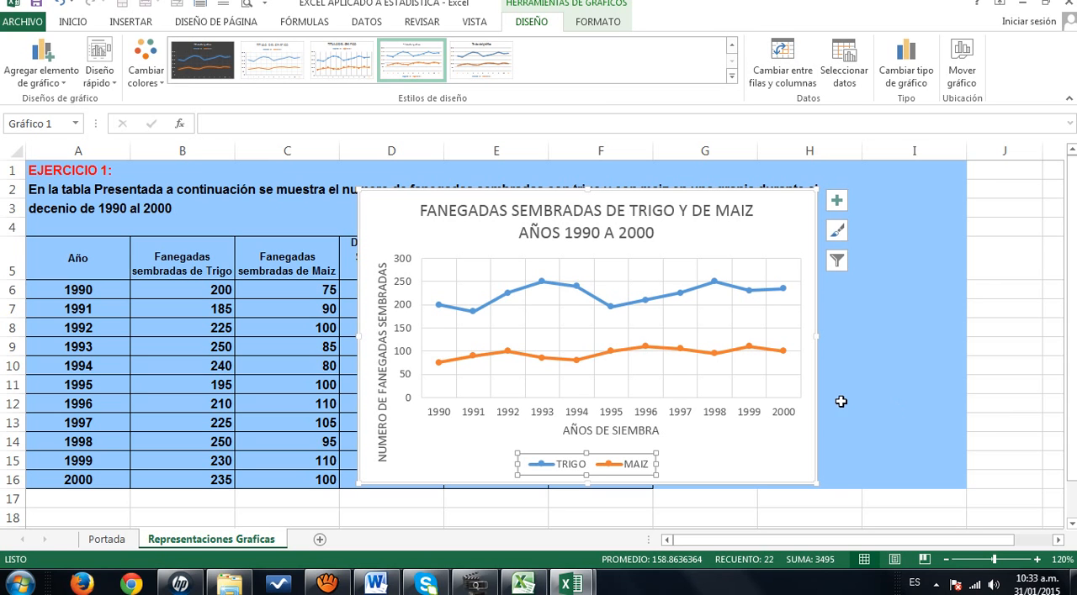
{"action": "right_click", "coordinate": [682, 306]}
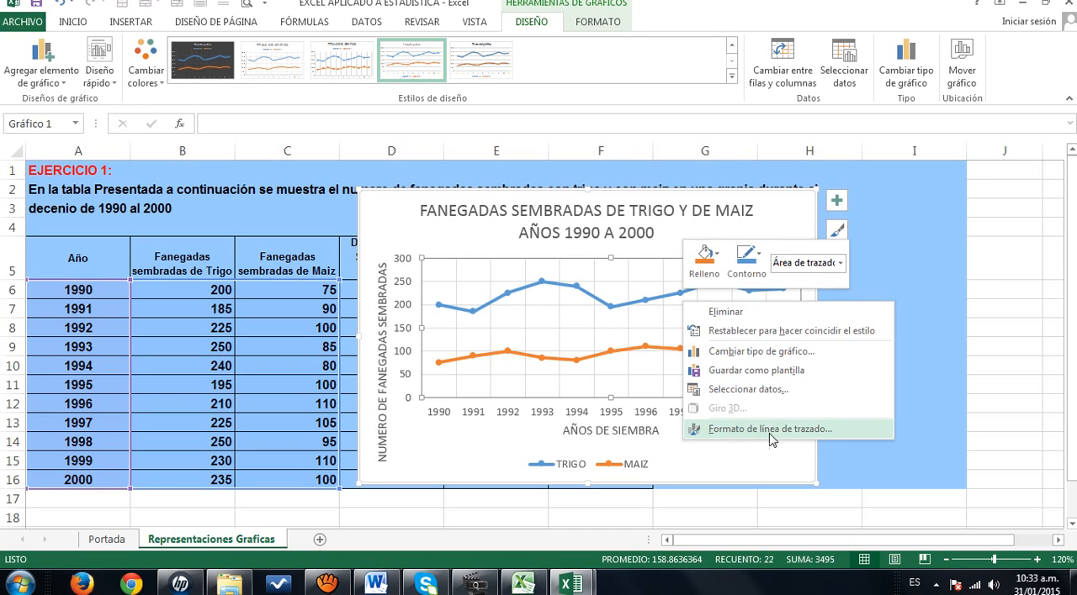
{"action": "left_click", "coordinate": [990, 440]}
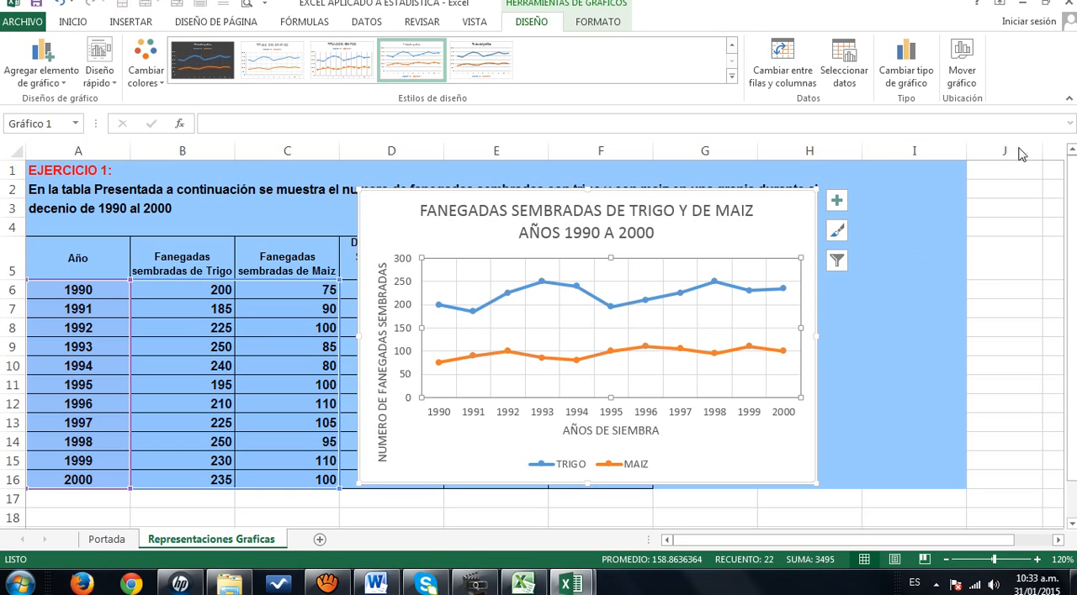
- Move the line chart to its own new sheet named Gráfico1 and view it after a look at the Portada sheet
{"action": "left_click", "coordinate": [961, 68]}
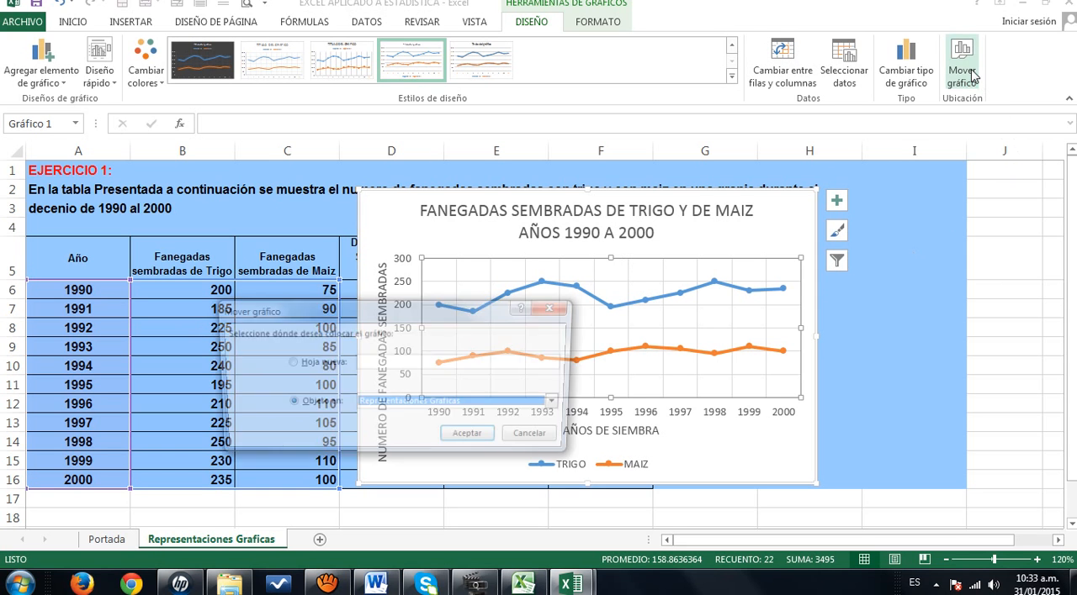
{"action": "left_click", "coordinate": [290, 363]}
{"action": "left_click", "coordinate": [480, 440]}
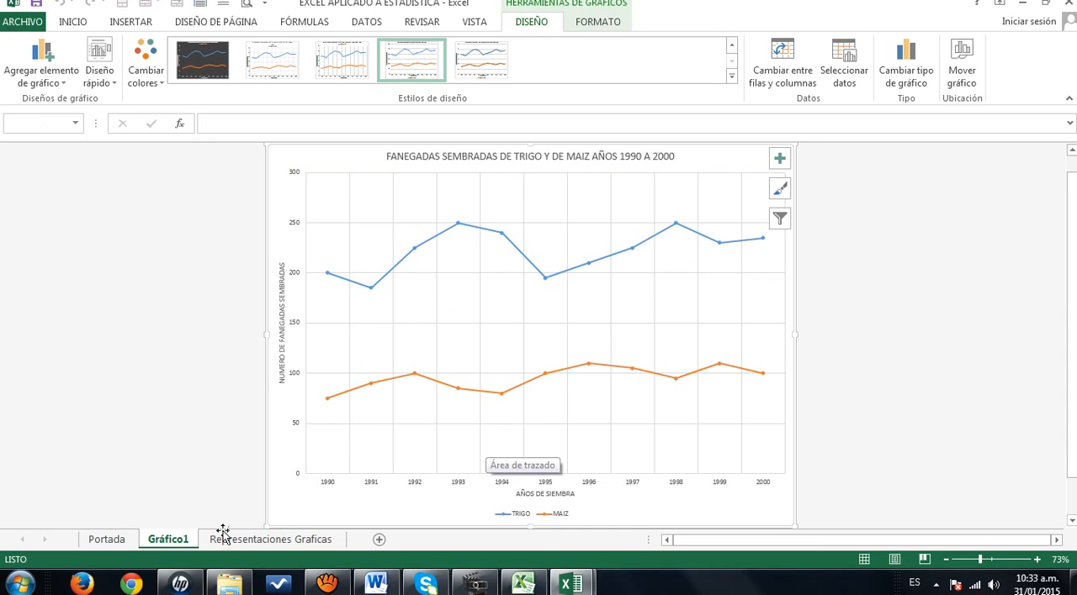
{"action": "left_click", "coordinate": [114, 542]}
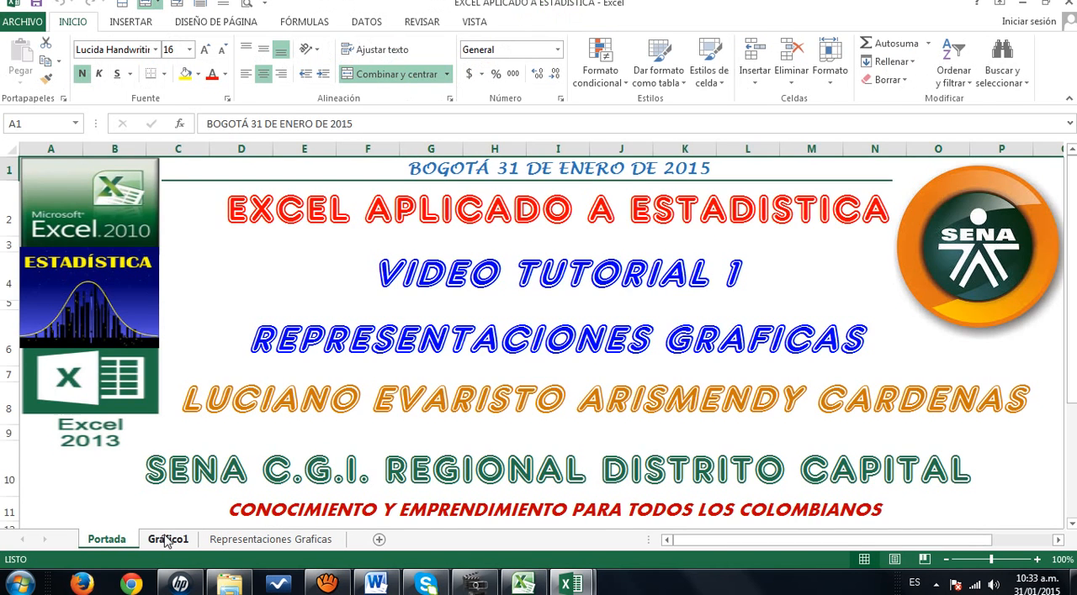
{"action": "left_click", "coordinate": [167, 541]}
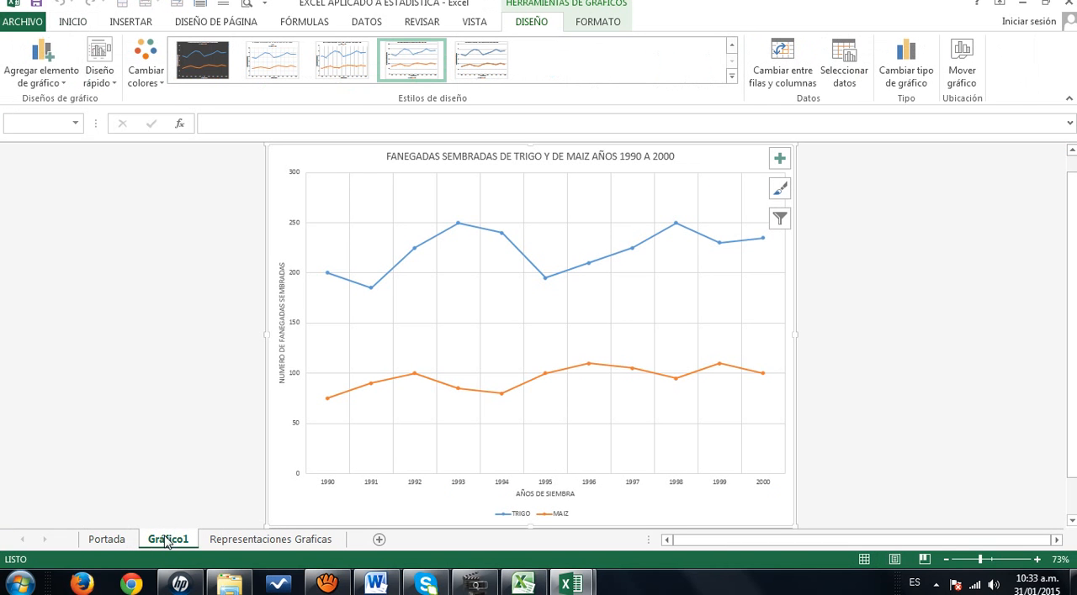
- Insert a 3-D clustered column chart from the wheat and corn data in B6:C16 of the Representaciones Graficas sheet
{"action": "left_click", "coordinate": [238, 543]}
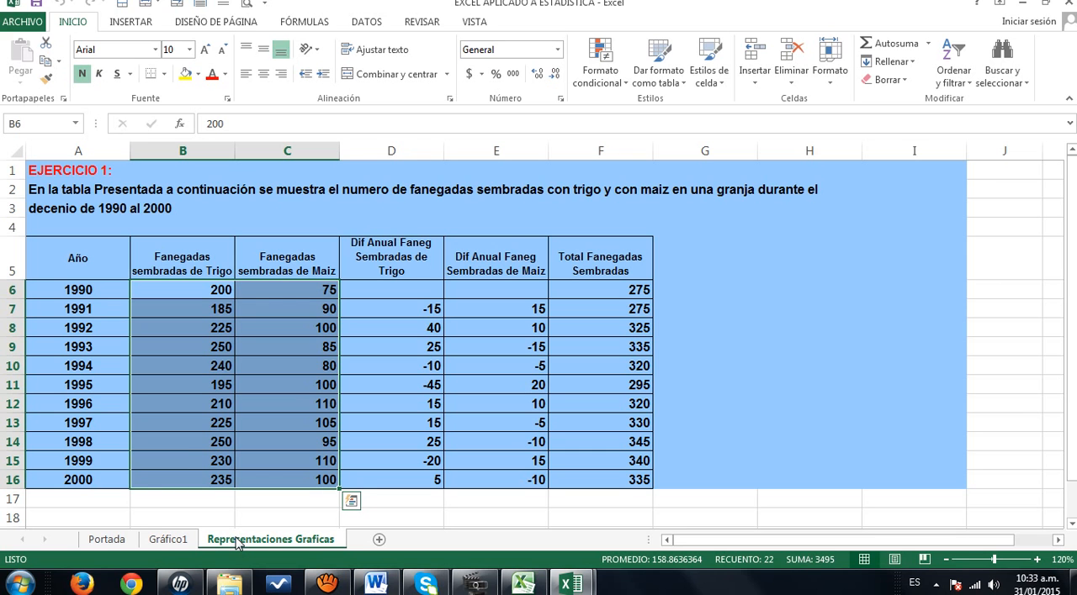
{"action": "left_click", "coordinate": [138, 26]}
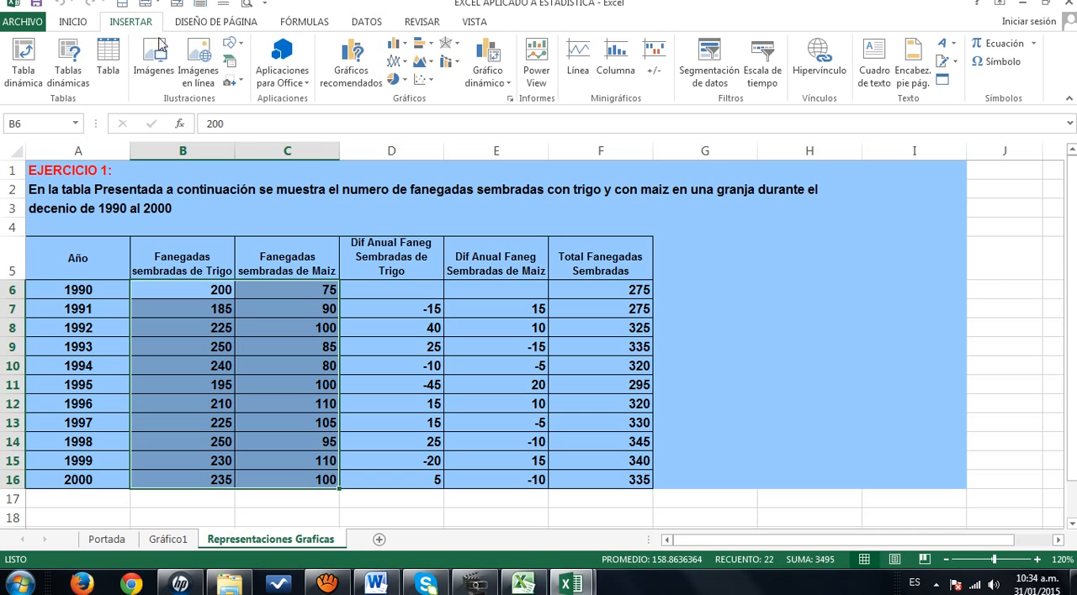
{"action": "left_click", "coordinate": [404, 48]}
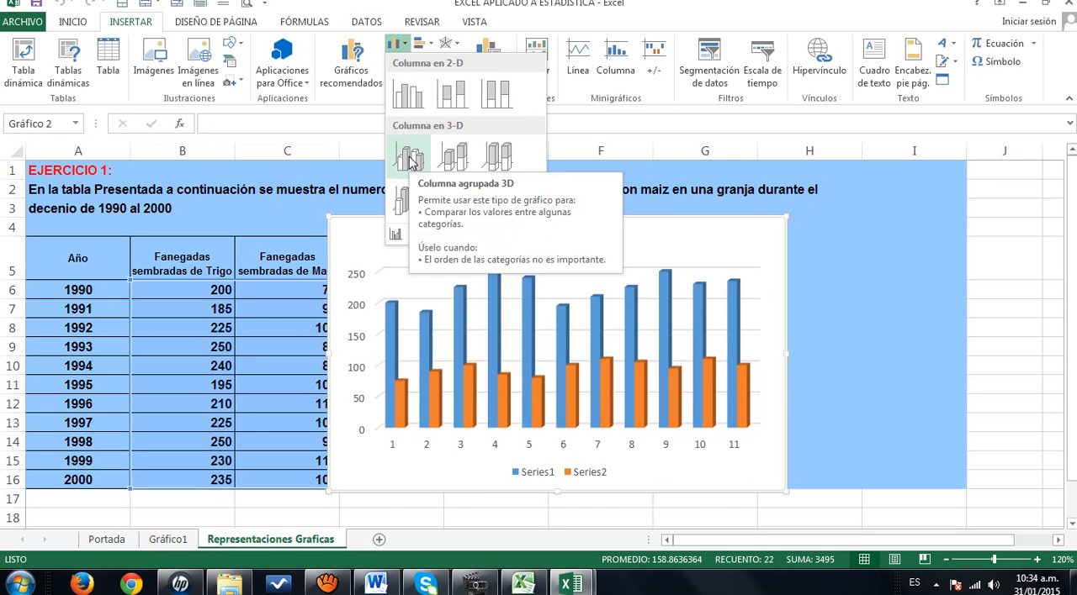
{"action": "left_click", "coordinate": [410, 161]}
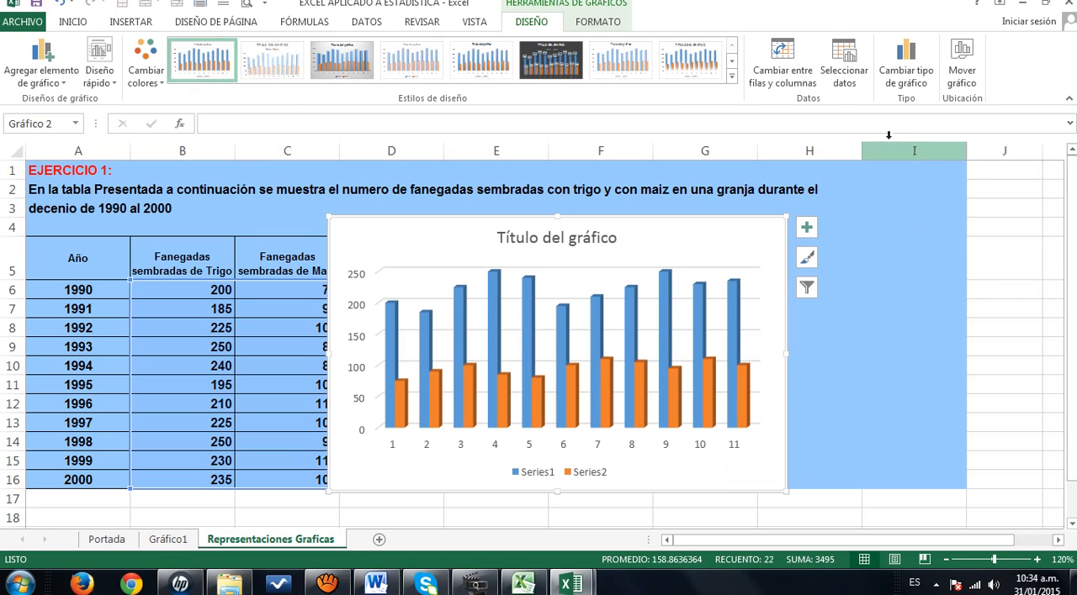
- Move the 3-D column chart to its own new sheet named Gráfico2
{"action": "left_click", "coordinate": [969, 77]}
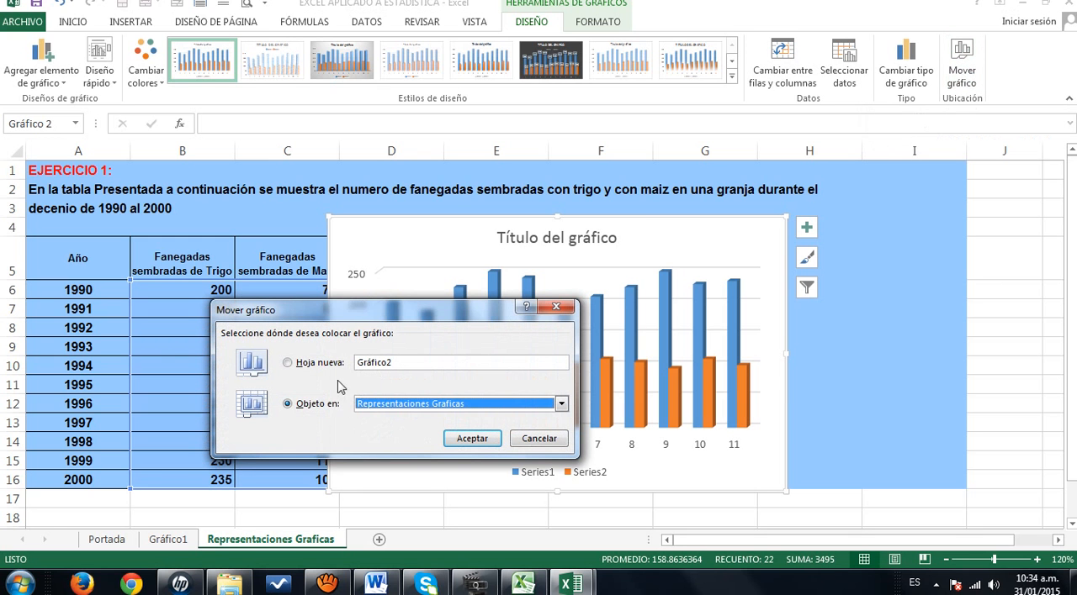
{"action": "left_click", "coordinate": [294, 363]}
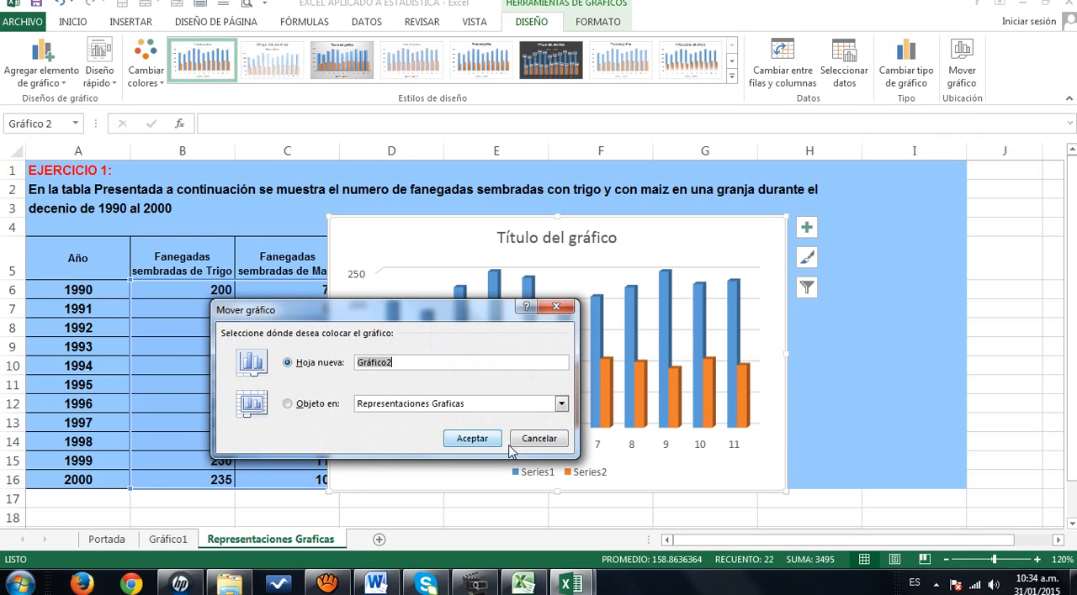
{"action": "left_click", "coordinate": [472, 439]}
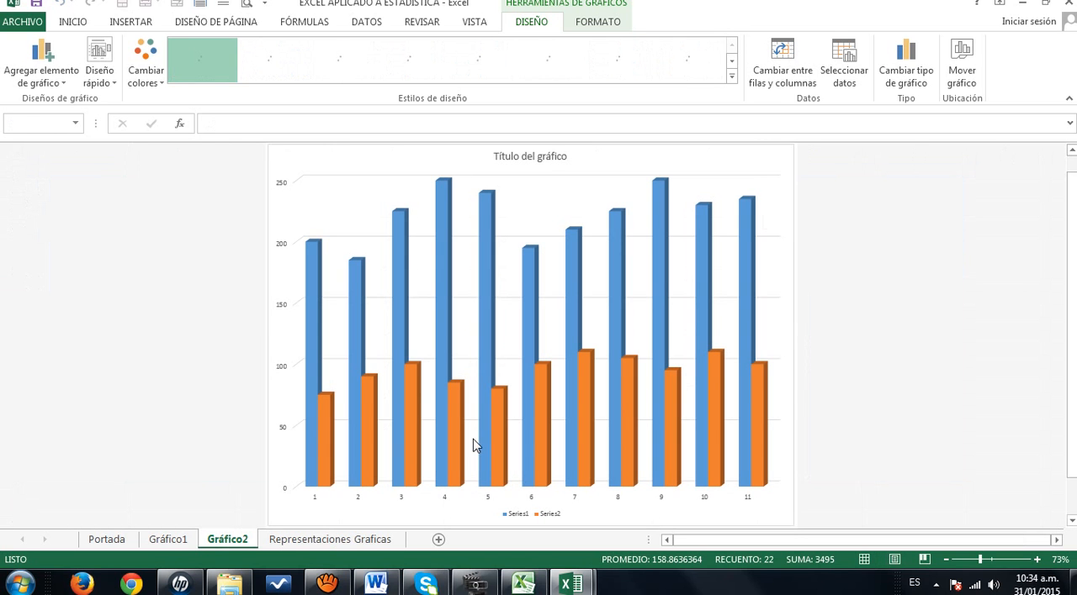
- Insert a 2-D clustered bar chart from B6:C16 of the Representaciones Graficas sheet
{"action": "left_click", "coordinate": [325, 541]}
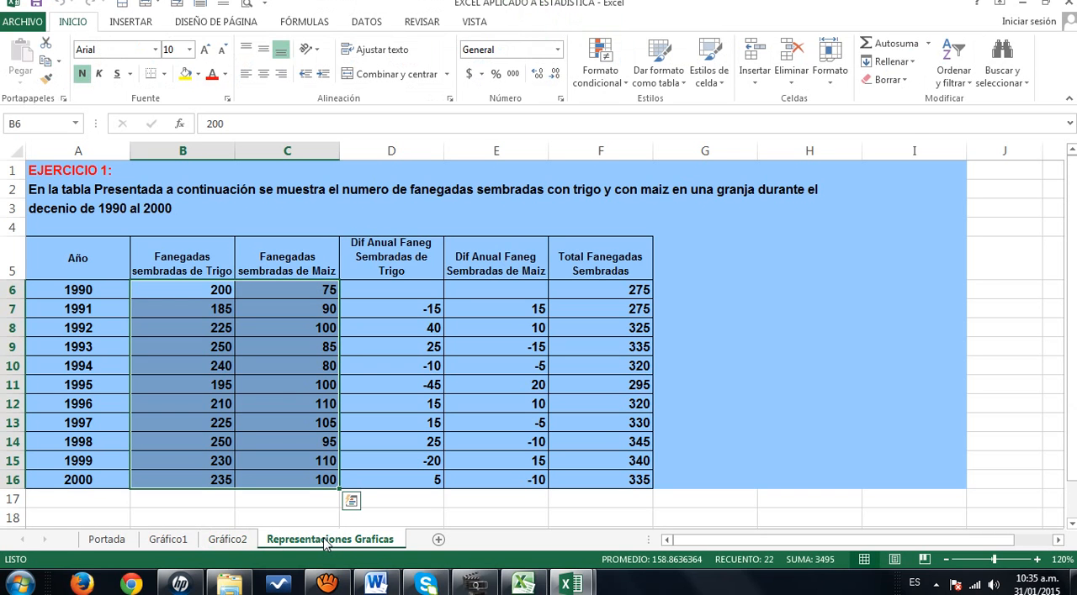
{"action": "left_click", "coordinate": [131, 23]}
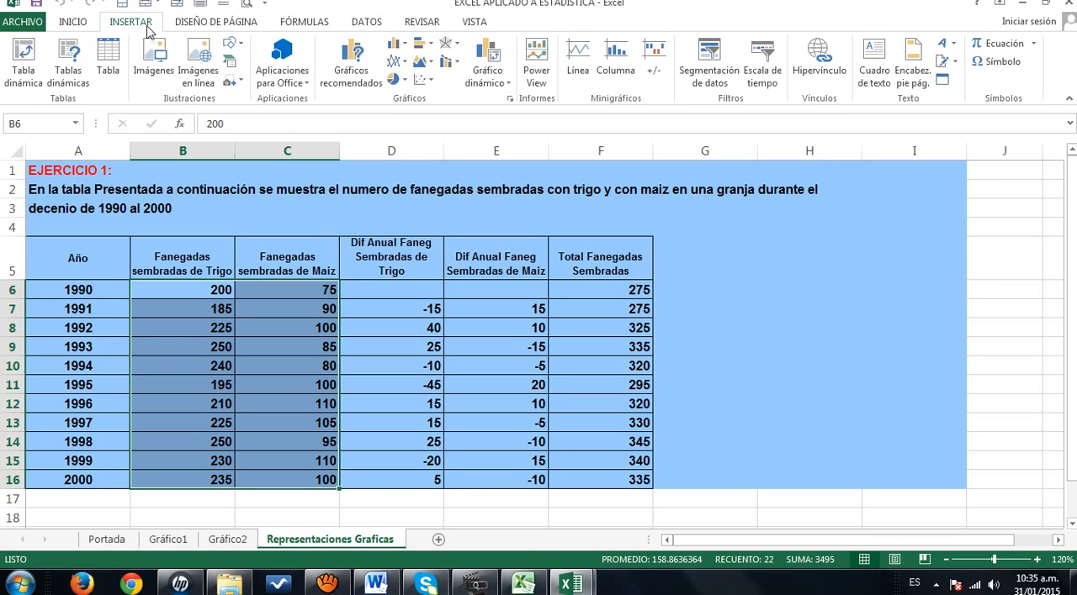
{"action": "left_click", "coordinate": [430, 48]}
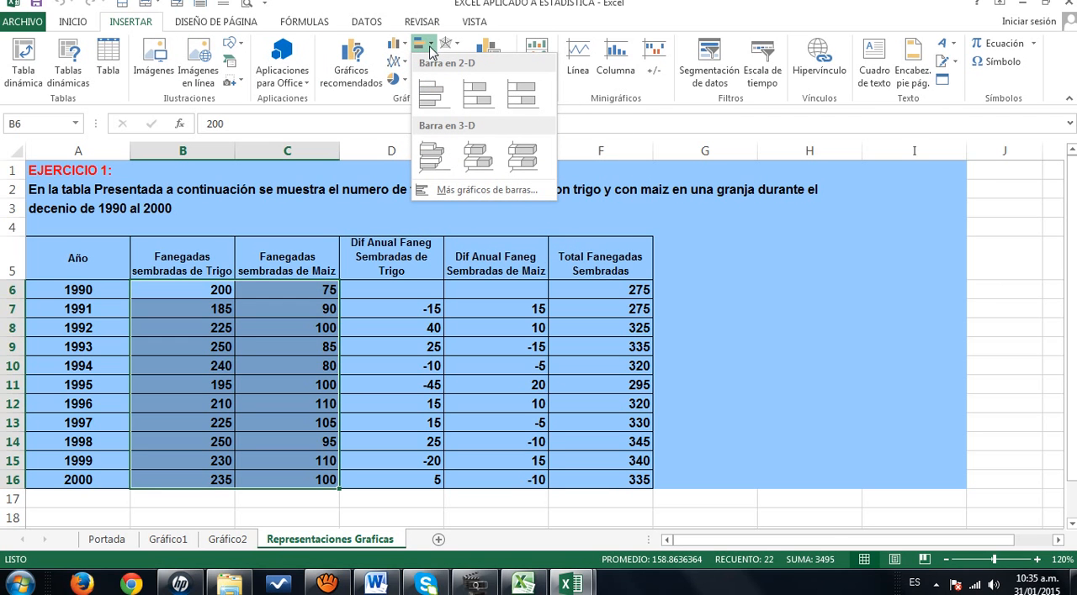
{"action": "left_click", "coordinate": [430, 93]}
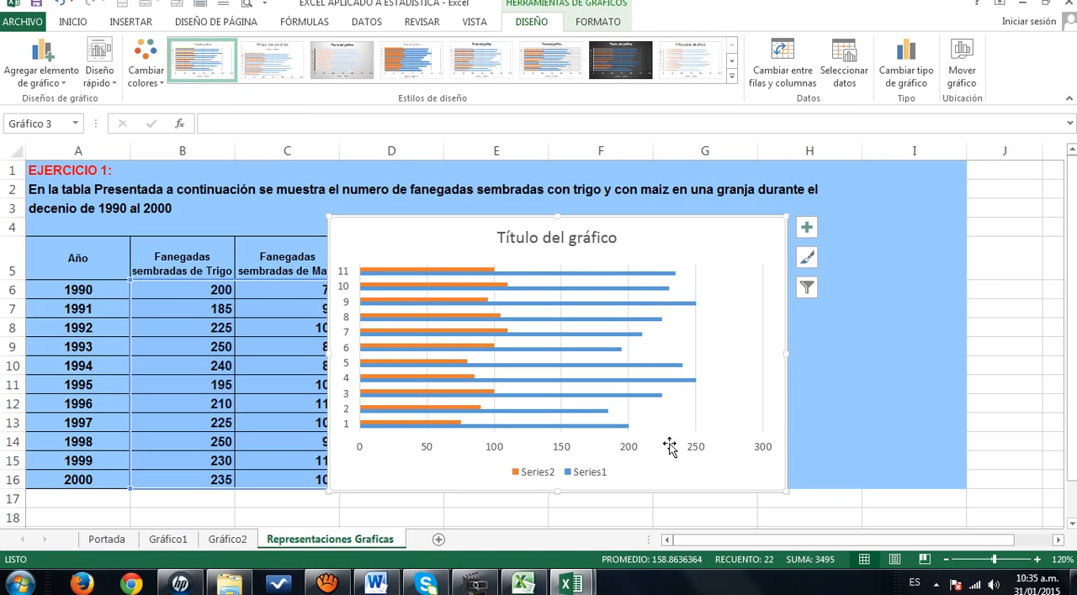
- Move the 2-D bar chart to its own new sheet named Gráfico3
{"action": "left_click", "coordinate": [964, 78]}
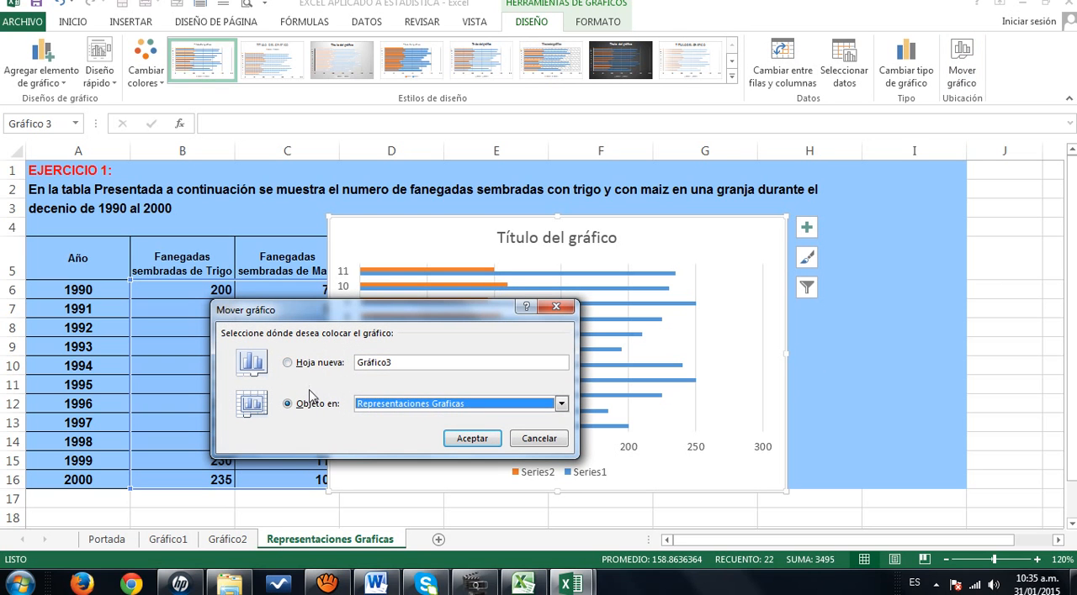
{"action": "left_click", "coordinate": [288, 363]}
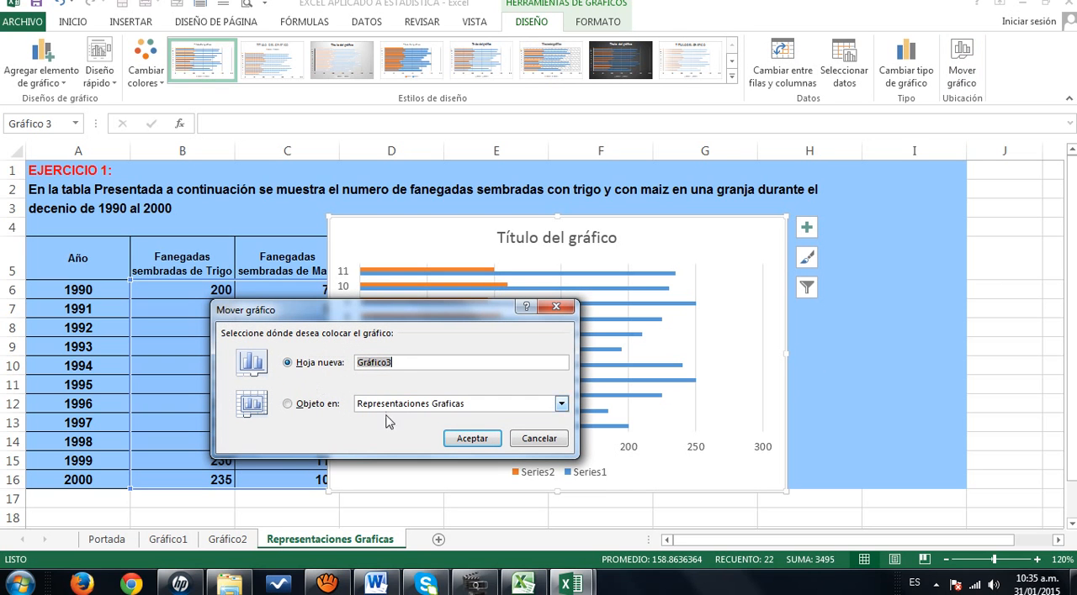
{"action": "left_click", "coordinate": [472, 438]}
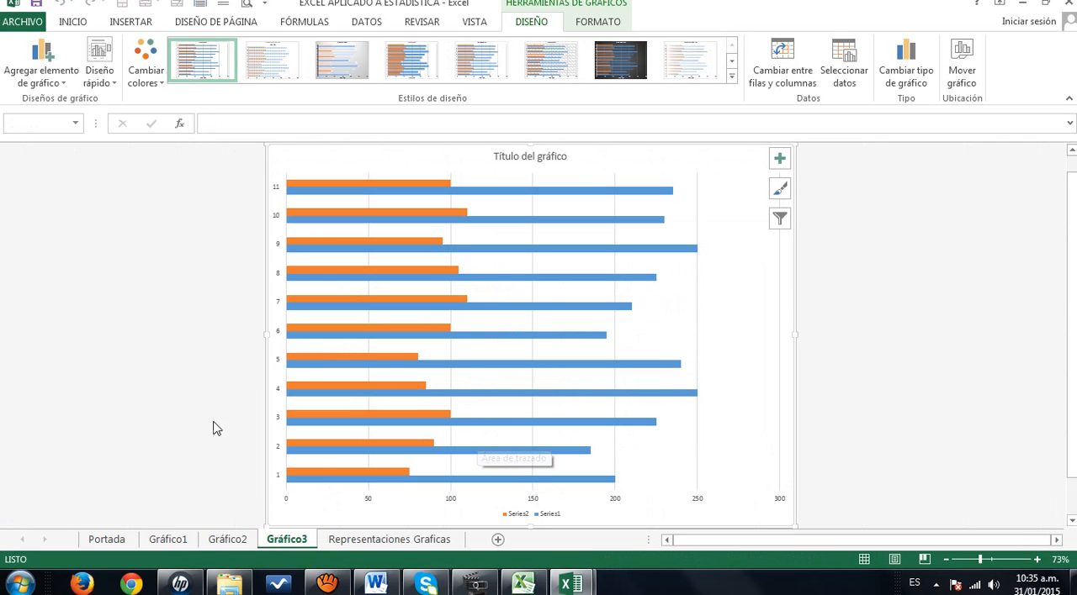
- Insert a 3-D pie chart from only the wheat values in B6:B16 of the Representaciones Graficas sheet
{"action": "left_click", "coordinate": [352, 541]}
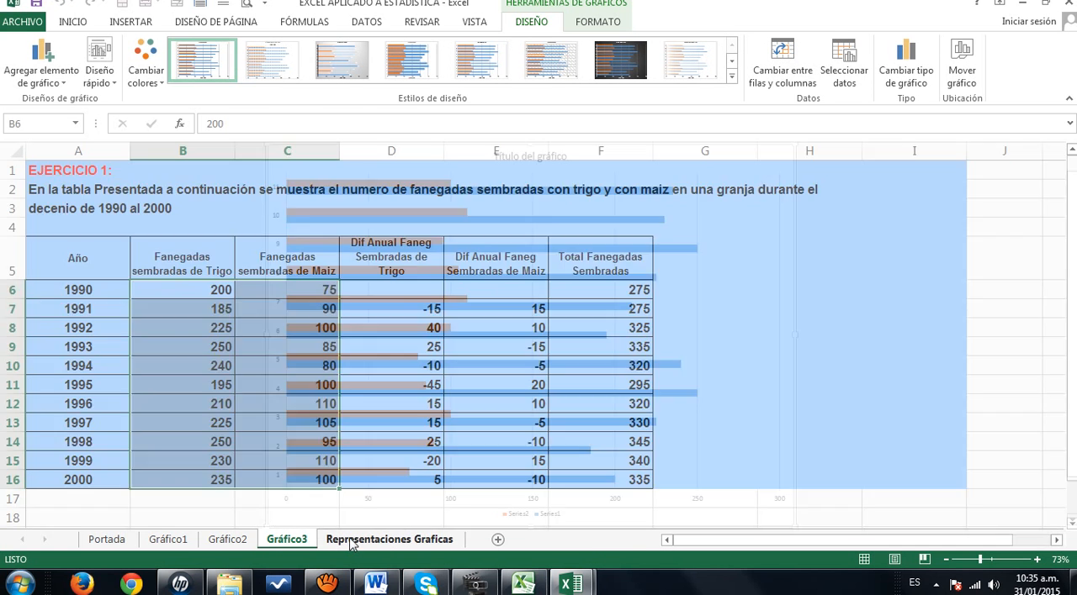
{"action": "left_click", "coordinate": [131, 22]}
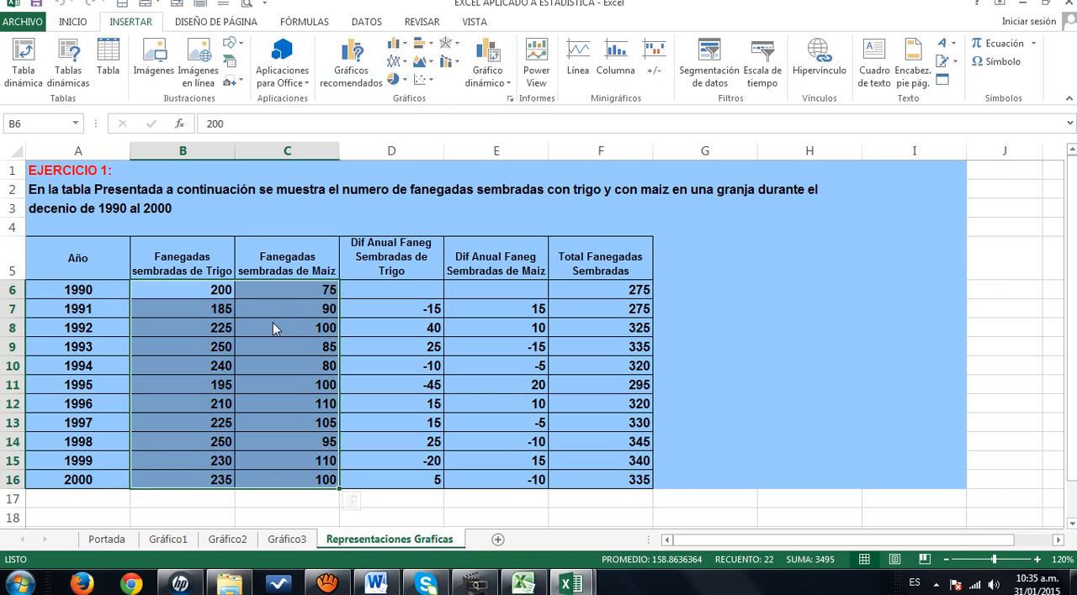
{"action": "left_click_drag", "start_coordinate": [206, 293], "coordinate": [188, 485]}
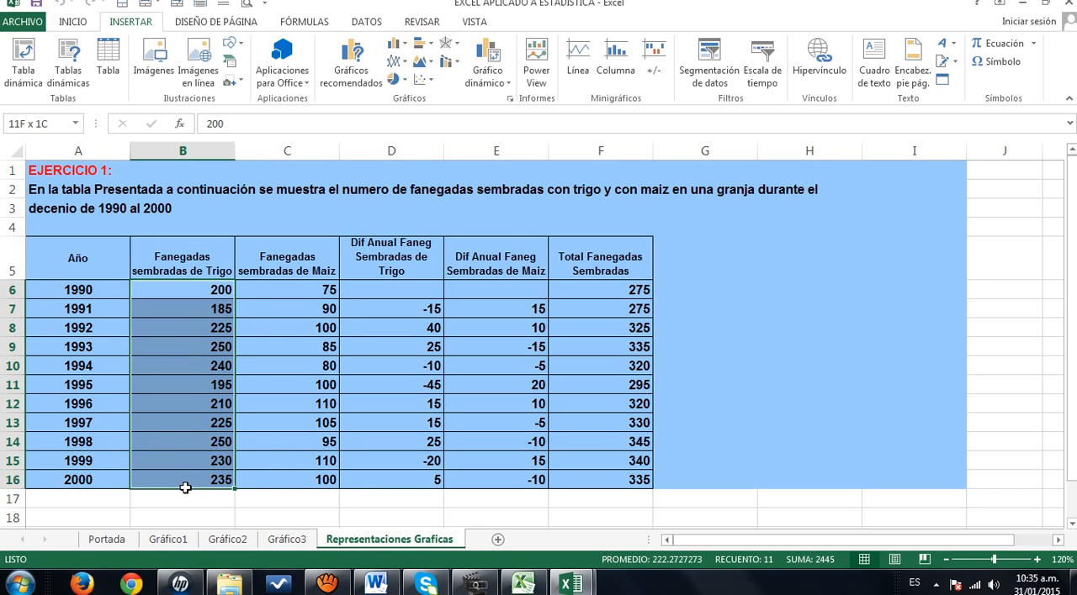
{"action": "left_click", "coordinate": [406, 84]}
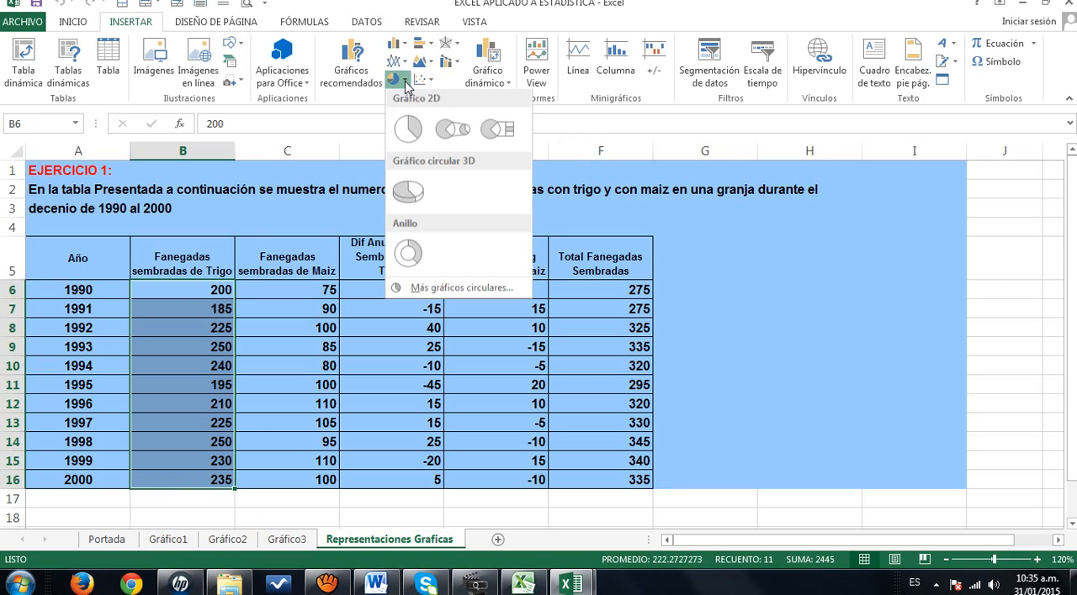
{"action": "left_click", "coordinate": [408, 194]}
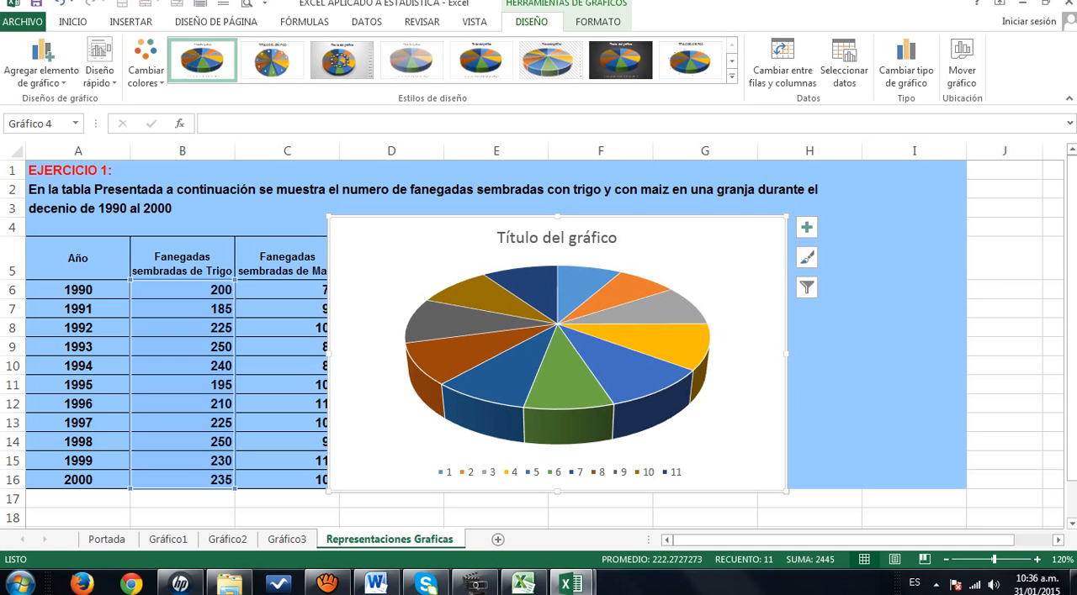
- Add data labels to the slices of the 3-D pie chart
{"action": "right_click", "coordinate": [653, 393]}
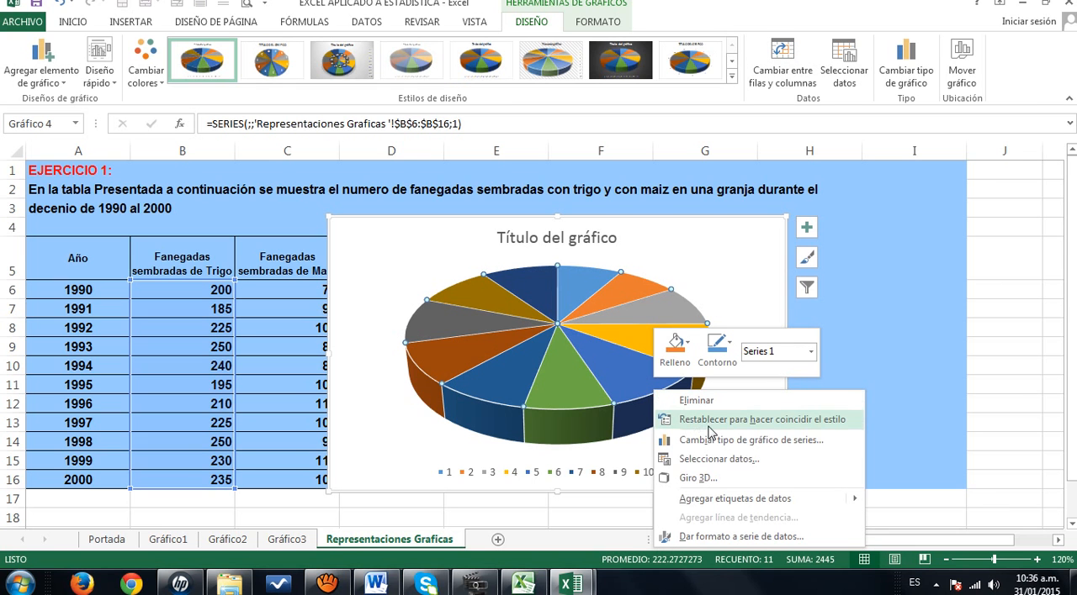
{"action": "left_click", "coordinate": [732, 501]}
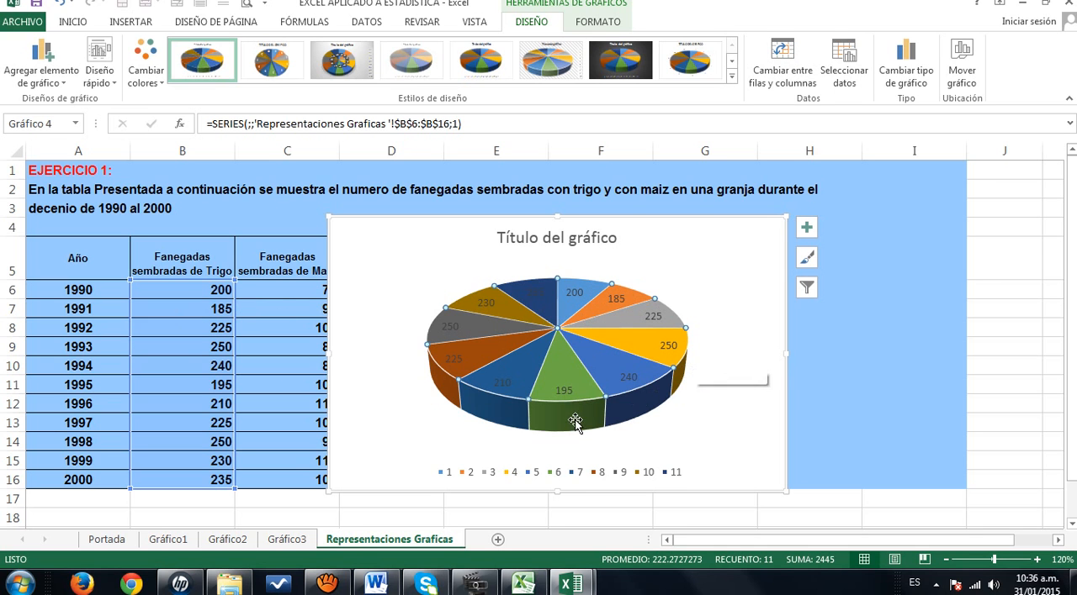
{"action": "mouse_move", "coordinate": [603, 334]}
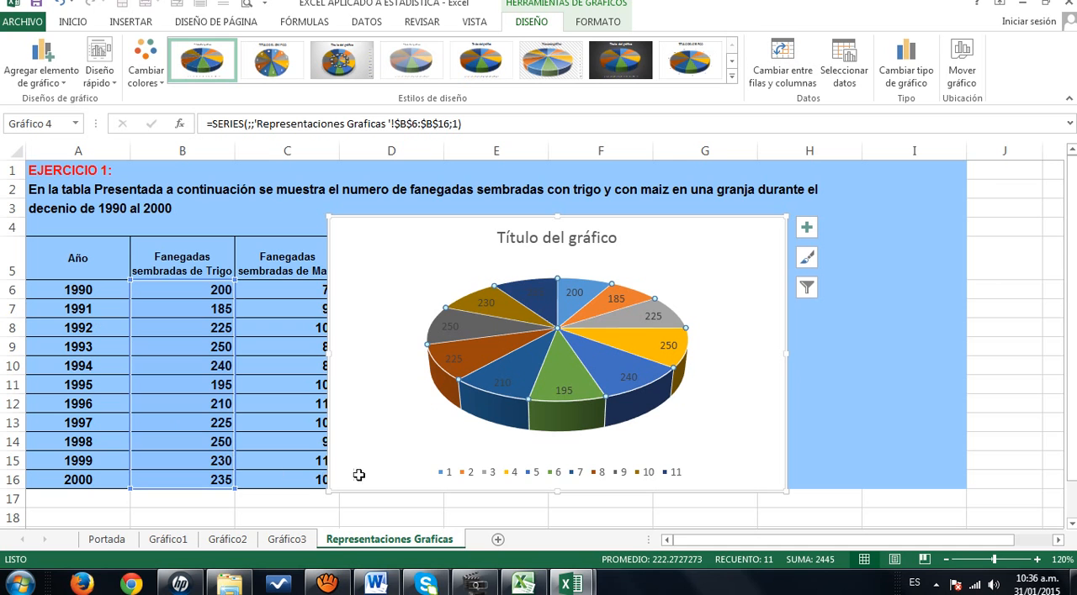
- Set the pie chart's category labels to the years in A6:A16 through its data source settings
{"action": "left_click", "coordinate": [522, 473]}
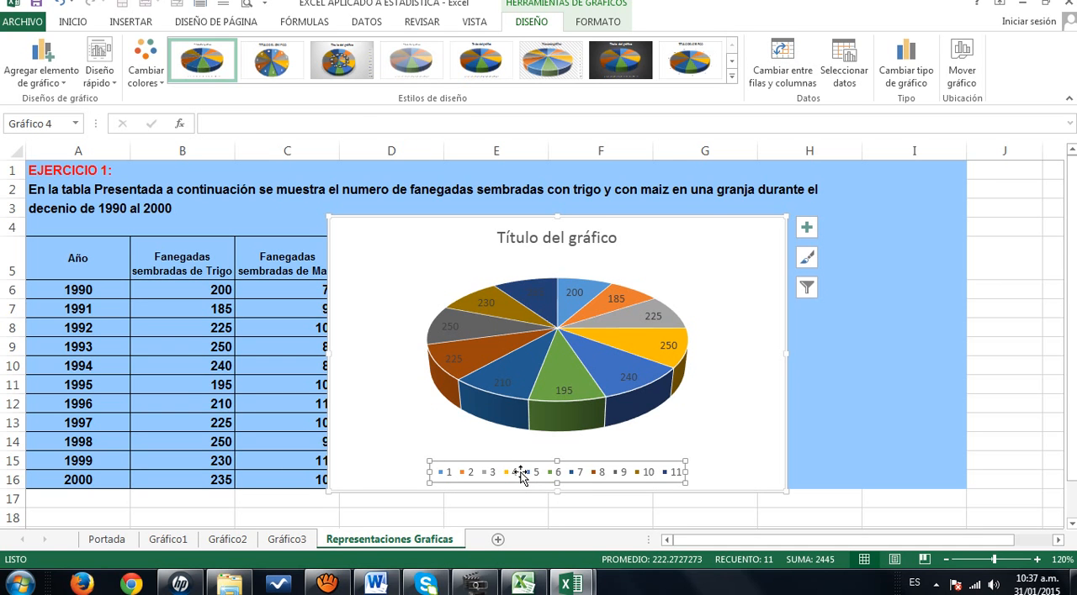
{"action": "right_click", "coordinate": [521, 474]}
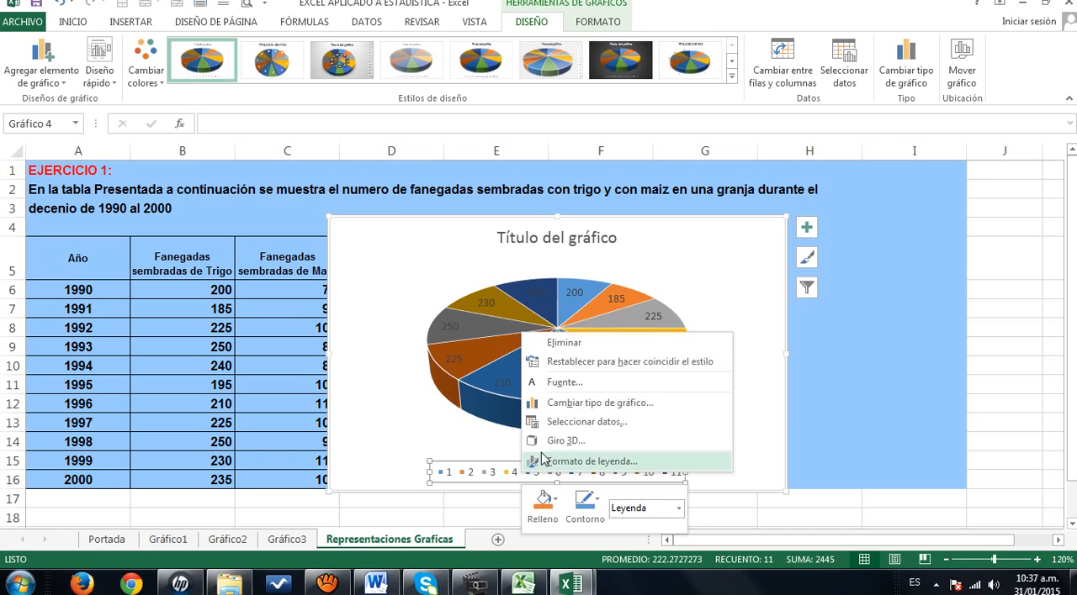
{"action": "left_click", "coordinate": [575, 427]}
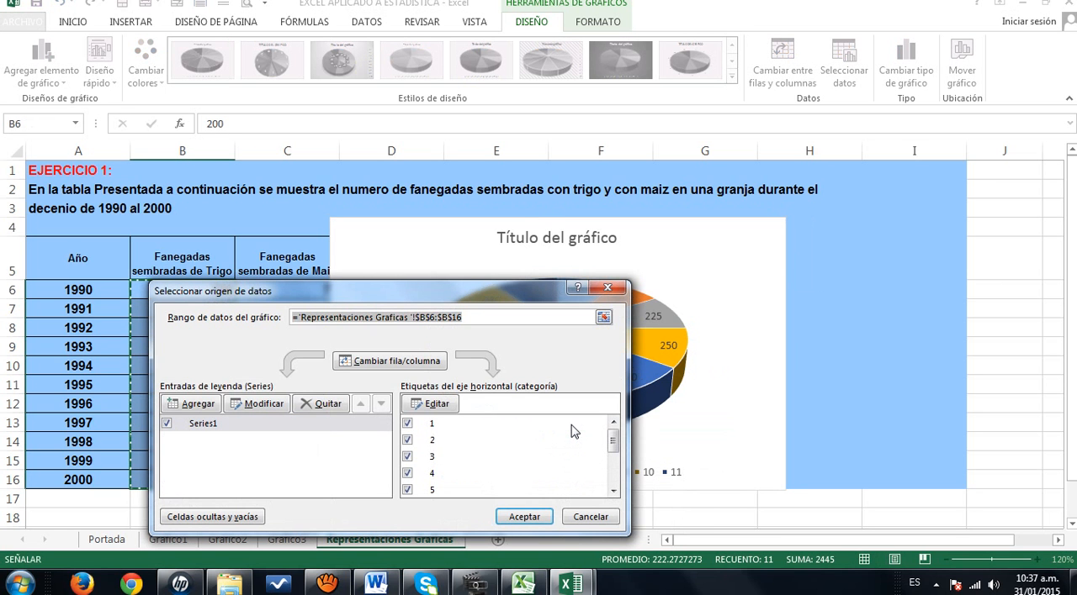
{"action": "left_click", "coordinate": [445, 411]}
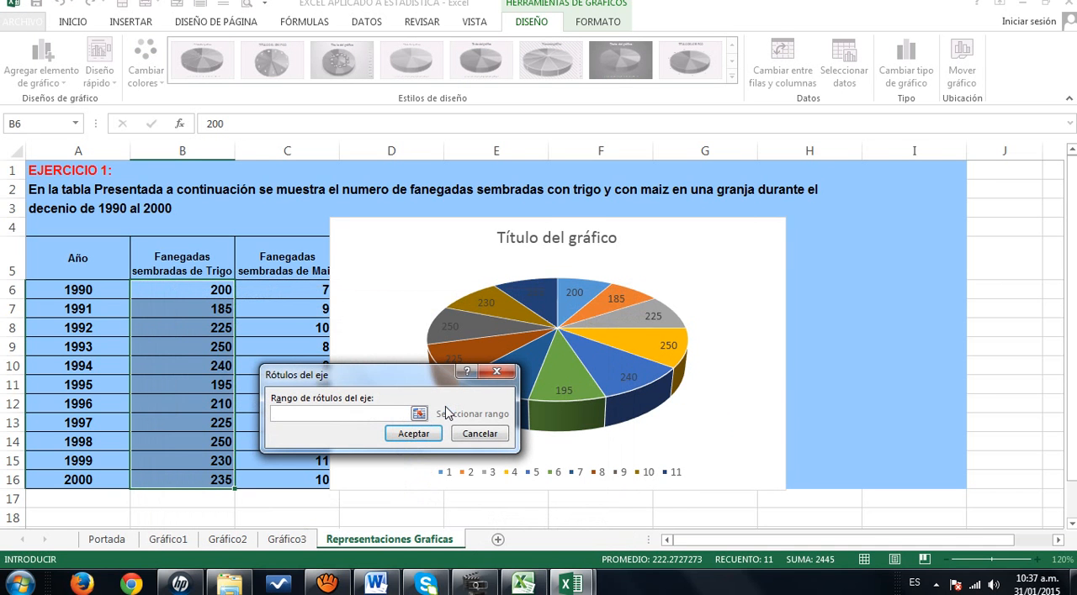
{"action": "left_click", "coordinate": [420, 416]}
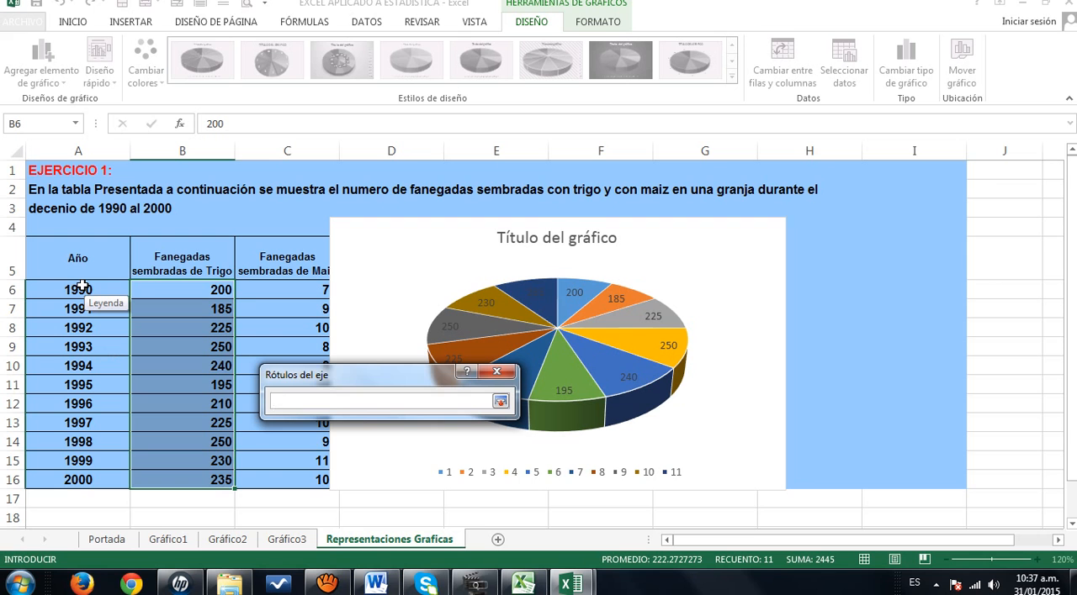
{"action": "left_click_drag", "start_coordinate": [82, 286], "coordinate": [52, 479]}
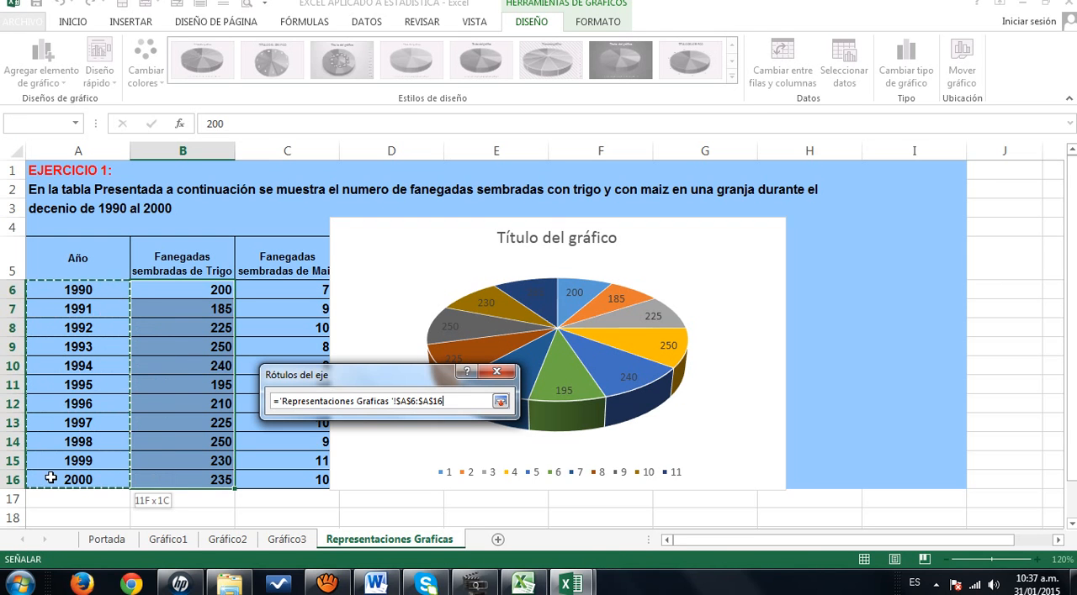
{"action": "left_click", "coordinate": [500, 402]}
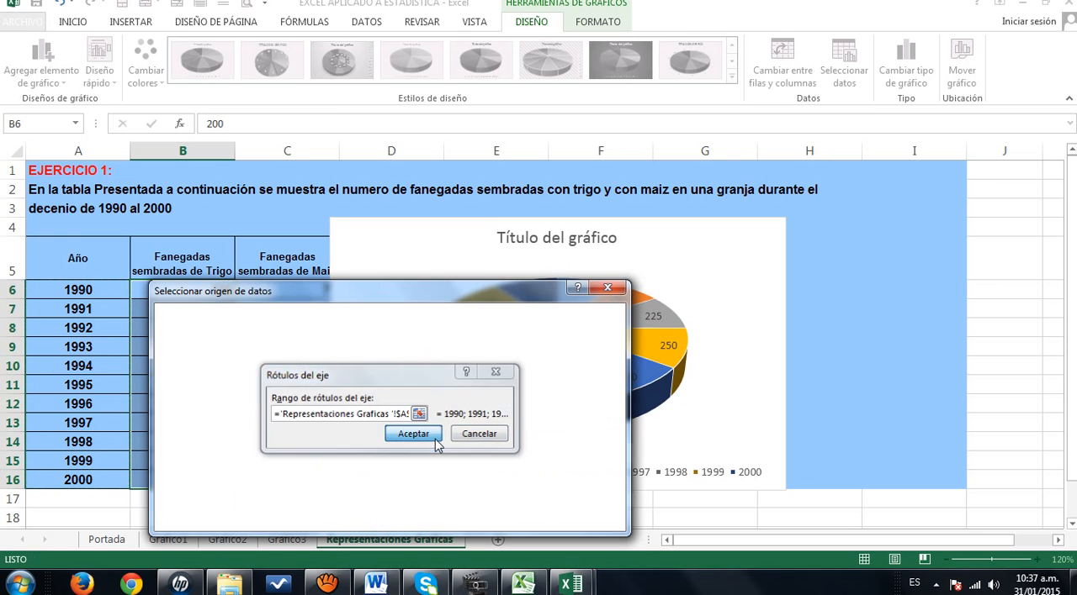
{"action": "left_click", "coordinate": [413, 434]}
{"action": "left_click", "coordinate": [524, 515]}
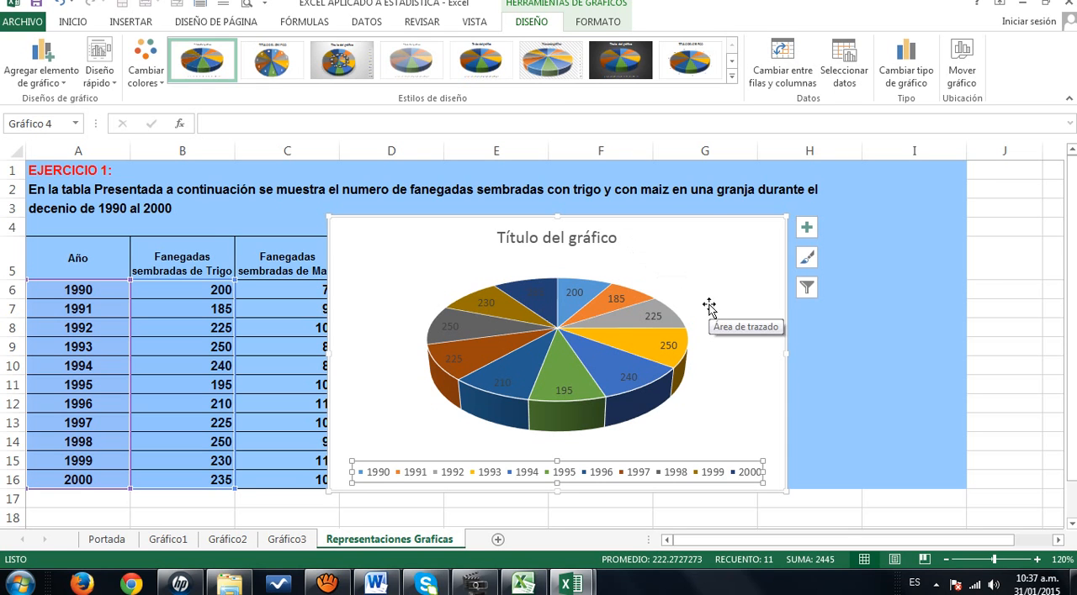
- Place the 3-D pie chart's title above the chart
{"action": "mouse_move", "coordinate": [653, 353]}
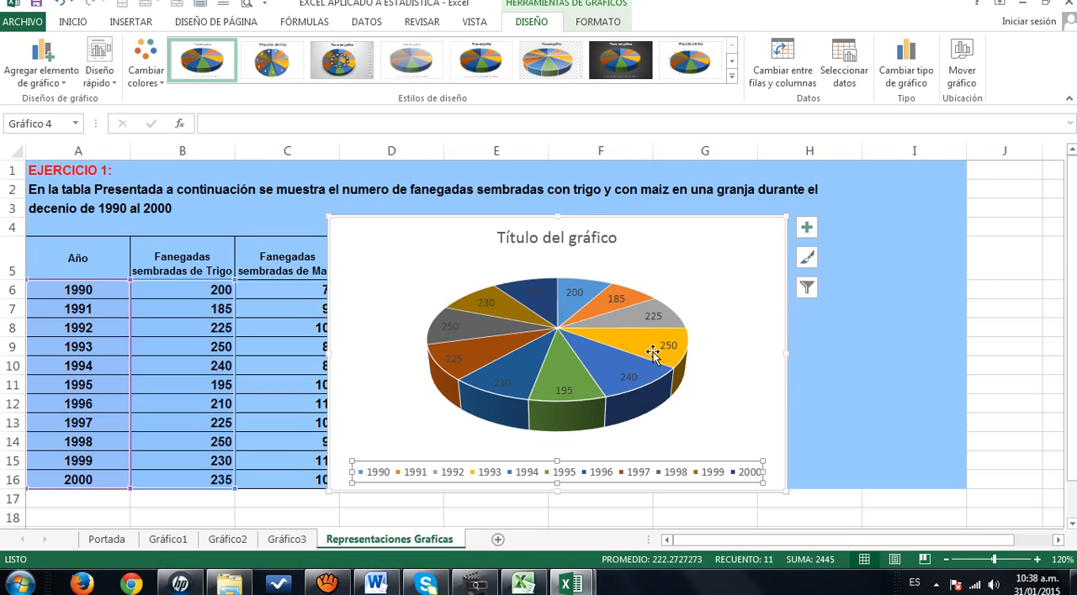
{"action": "left_click", "coordinate": [65, 89]}
{"action": "mouse_move", "coordinate": [67, 101]}
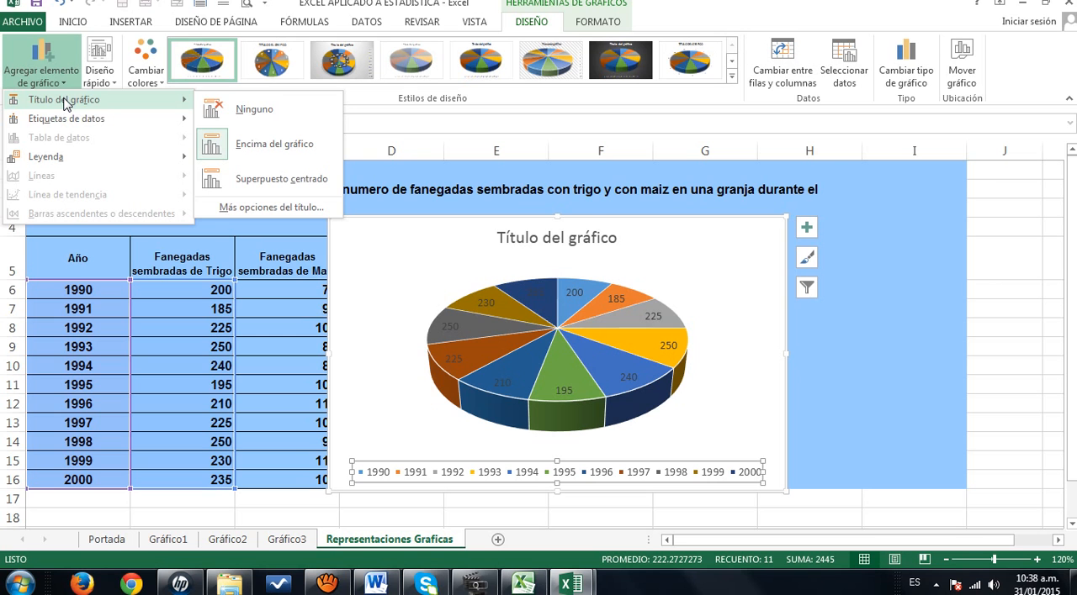
{"action": "left_click", "coordinate": [274, 147]}
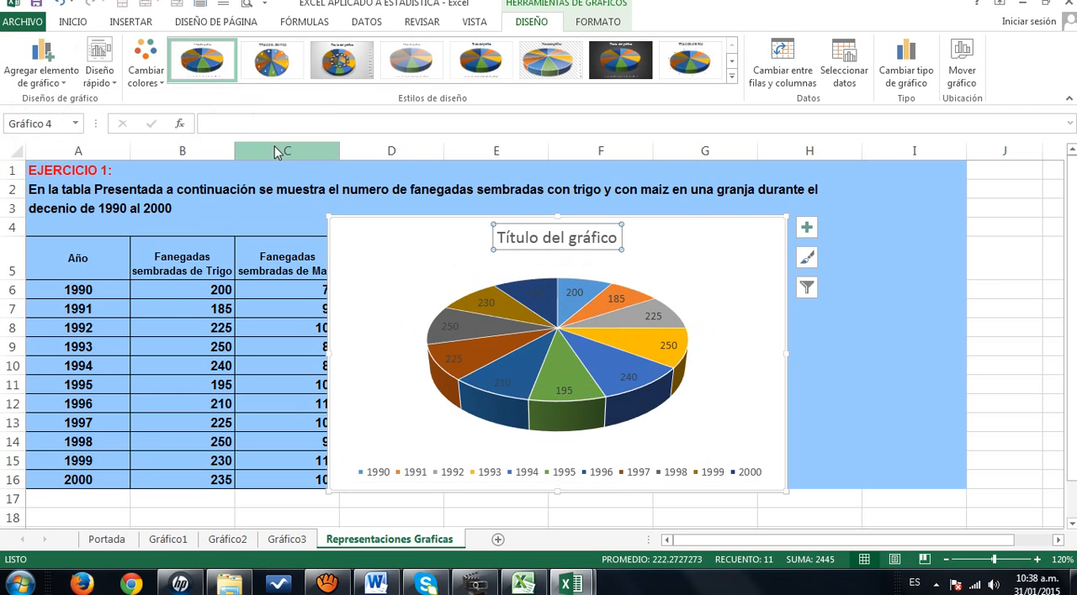
- Set the pie chart's title text to "FANEGADAS SEMBRADAS DE TRIGO AÑOS 1990 A 2000"
{"action": "left_click", "coordinate": [543, 238]}
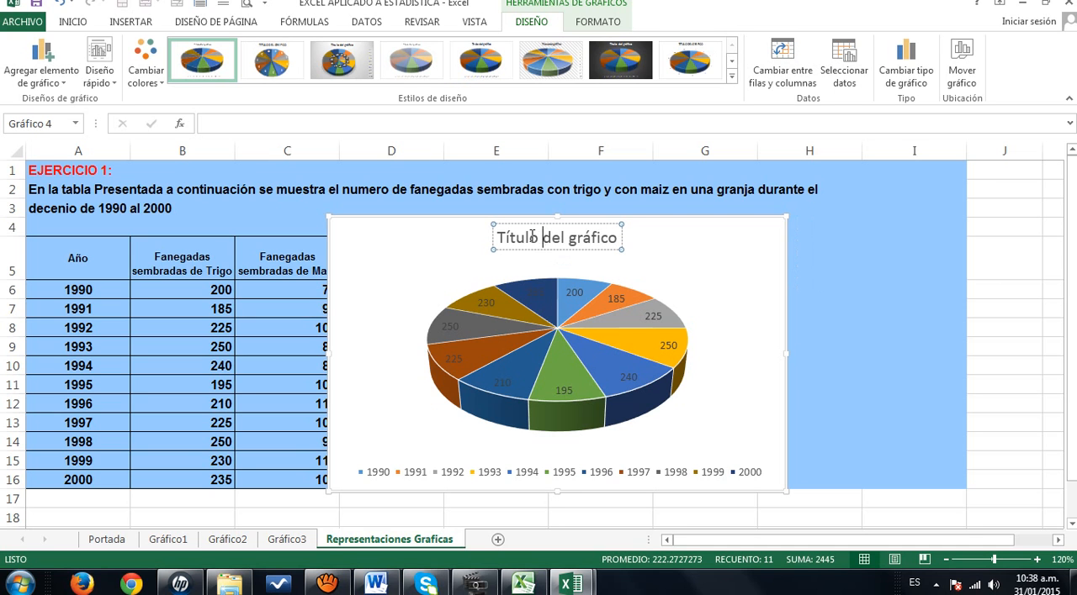
{"action": "left_click", "coordinate": [531, 238]}
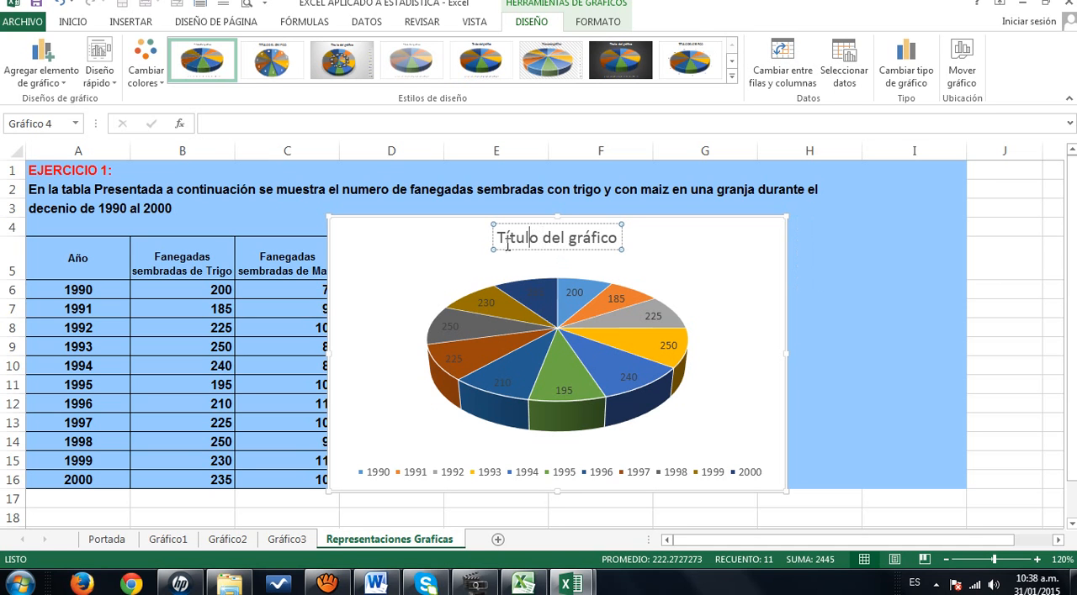
{"action": "left_click", "coordinate": [216, 124]}
{"action": "type", "text": "FAN"}
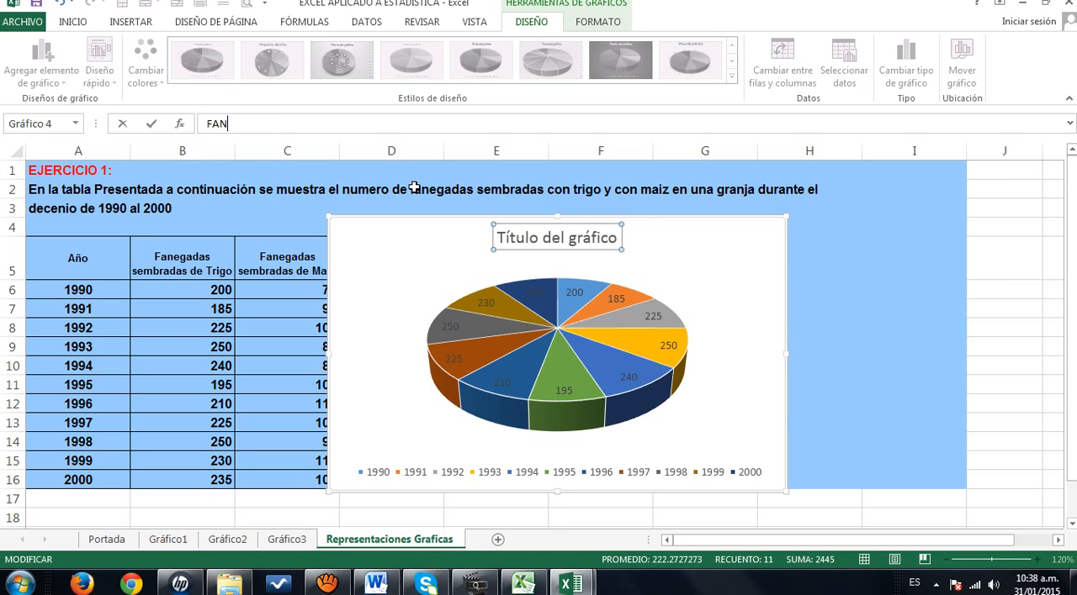
{"action": "type", "text": "EGADAS SEMBRADAWS"}
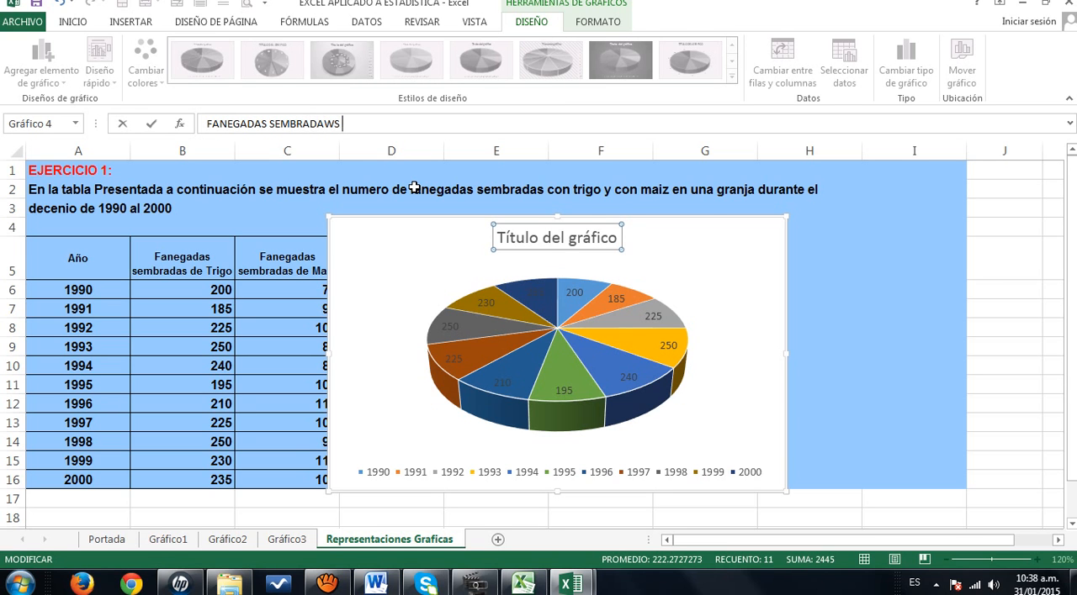
{"action": "key", "text": "BackSpace"}
{"action": "key", "text": "BackSpace"}
{"action": "type", "text": "S DE TRIGO AÑOS 1990 A "}
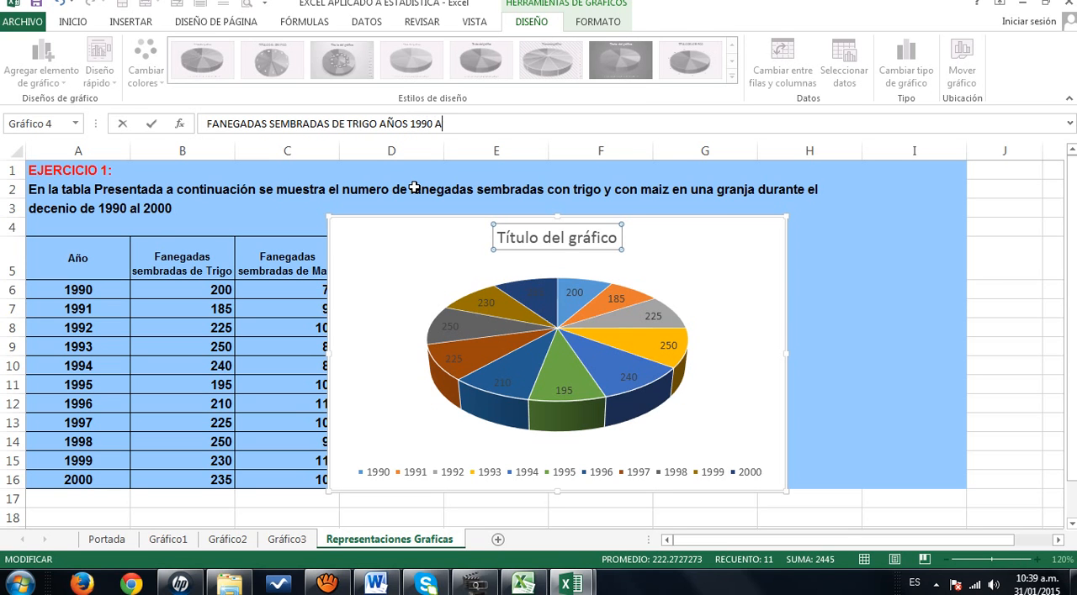
{"action": "type", "text": "2000"}
{"action": "key", "text": "Return"}
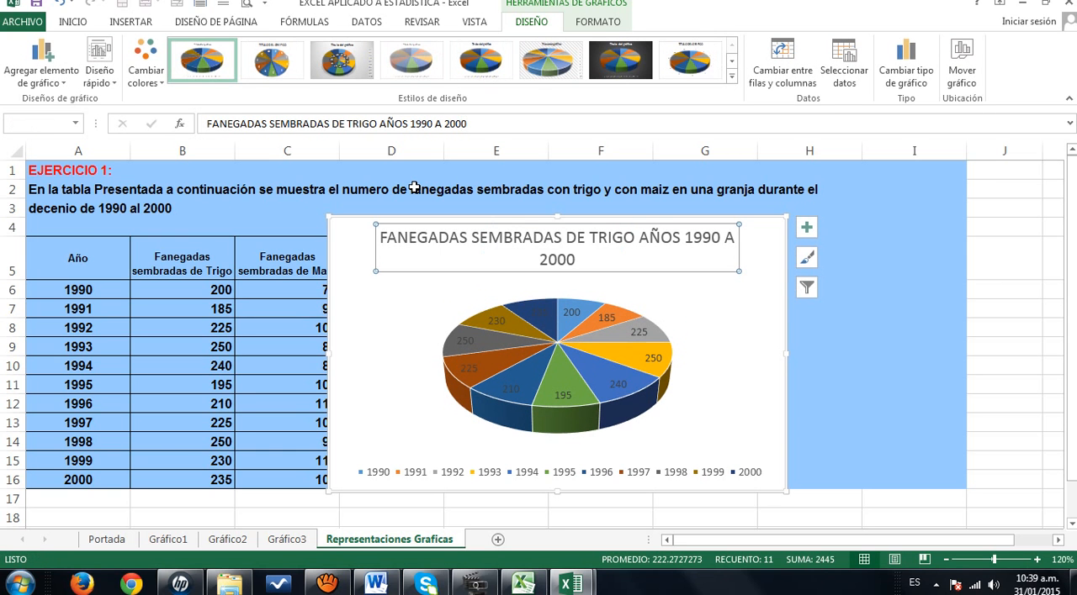
- Place the pie chart's legend of years on the right side of the chart
{"action": "left_click", "coordinate": [65, 84]}
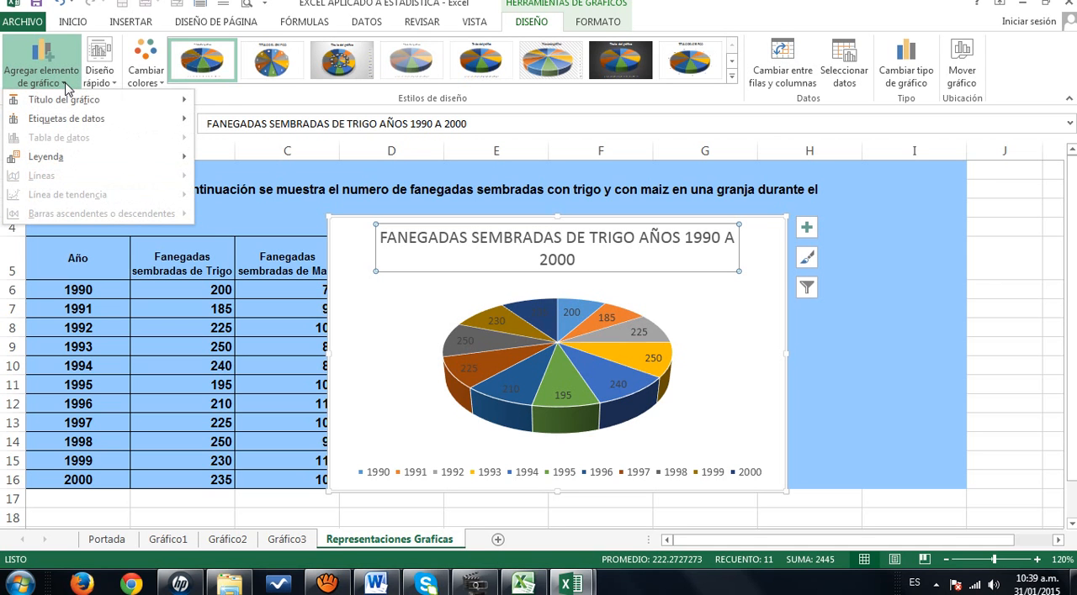
{"action": "mouse_move", "coordinate": [66, 168]}
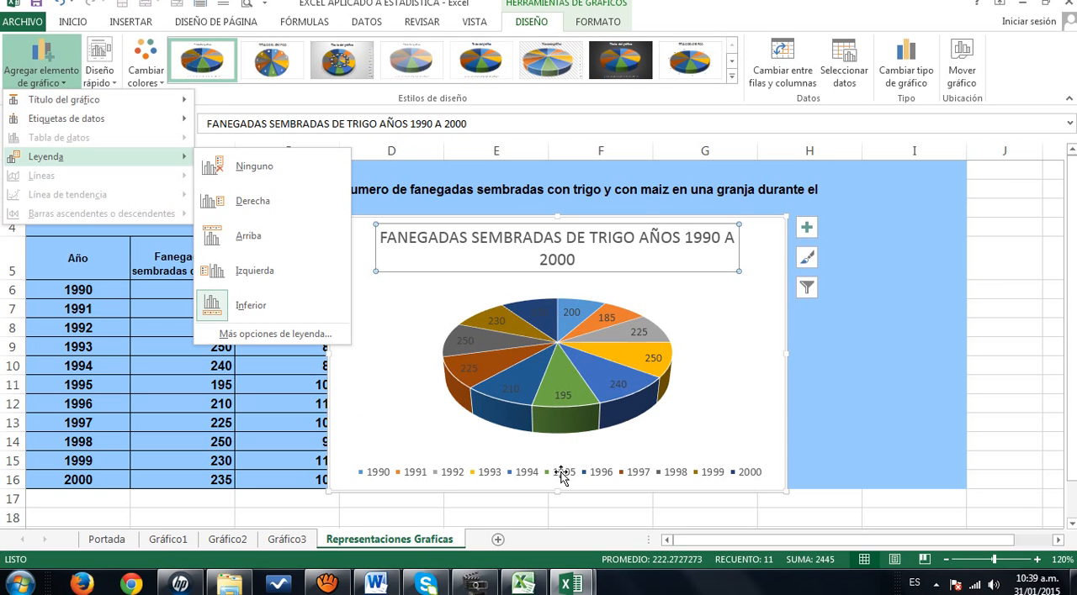
{"action": "left_click", "coordinate": [263, 204]}
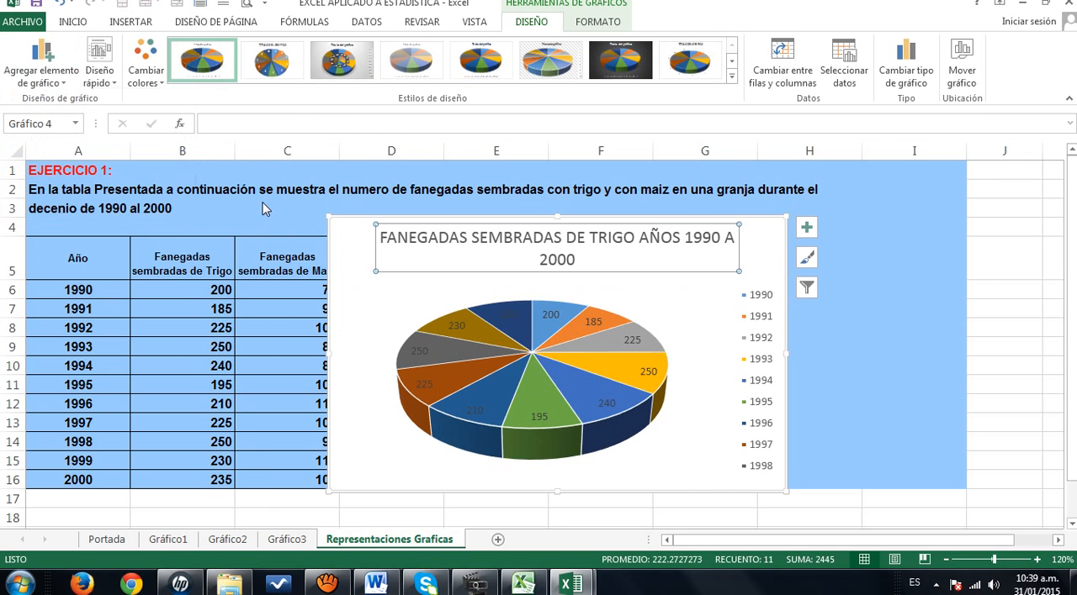
- Position the pie chart's data labels in the center of the slices
{"action": "left_click", "coordinate": [61, 89]}
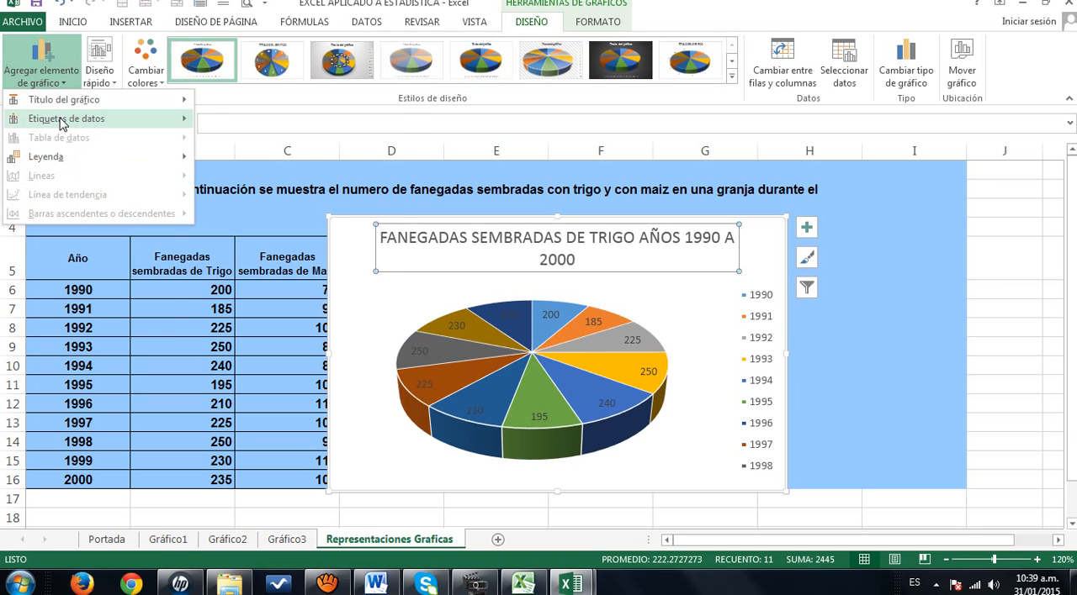
{"action": "mouse_move", "coordinate": [61, 122]}
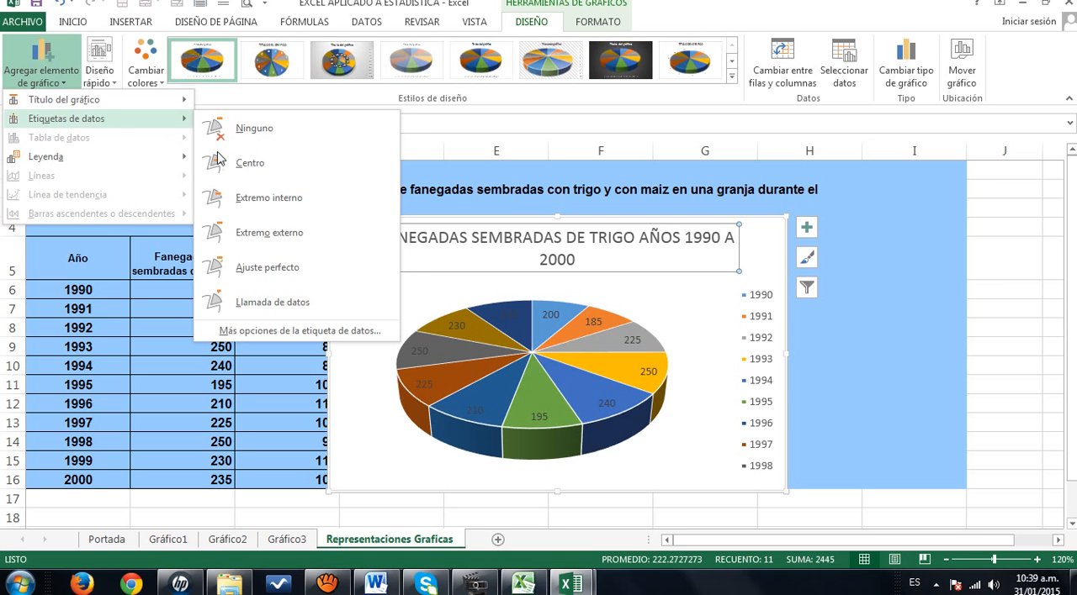
{"action": "left_click", "coordinate": [247, 166]}
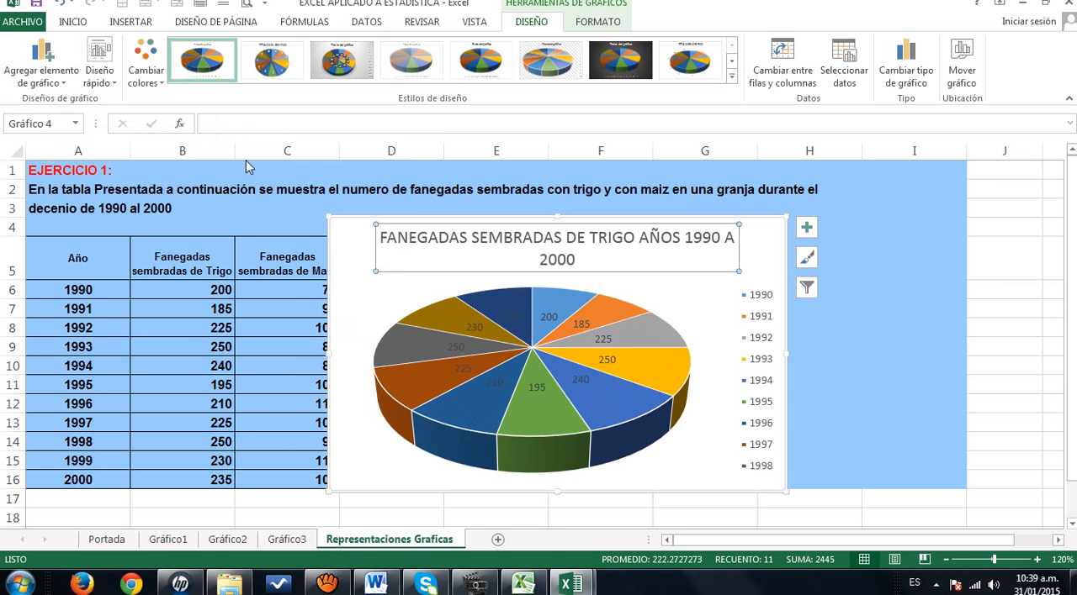
{"action": "left_click", "coordinate": [69, 87]}
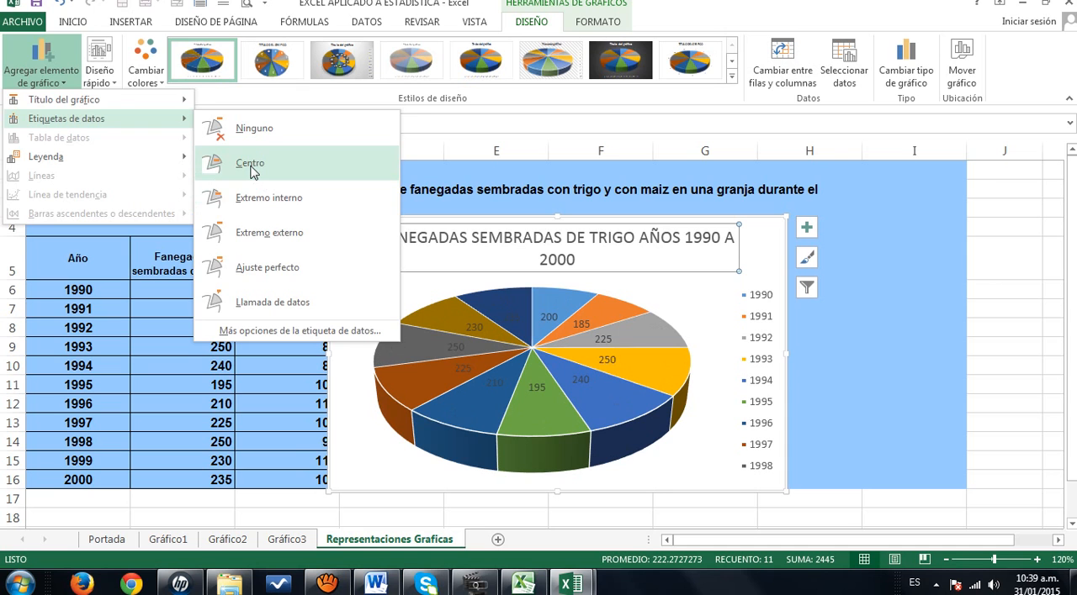
{"action": "left_click", "coordinate": [251, 168]}
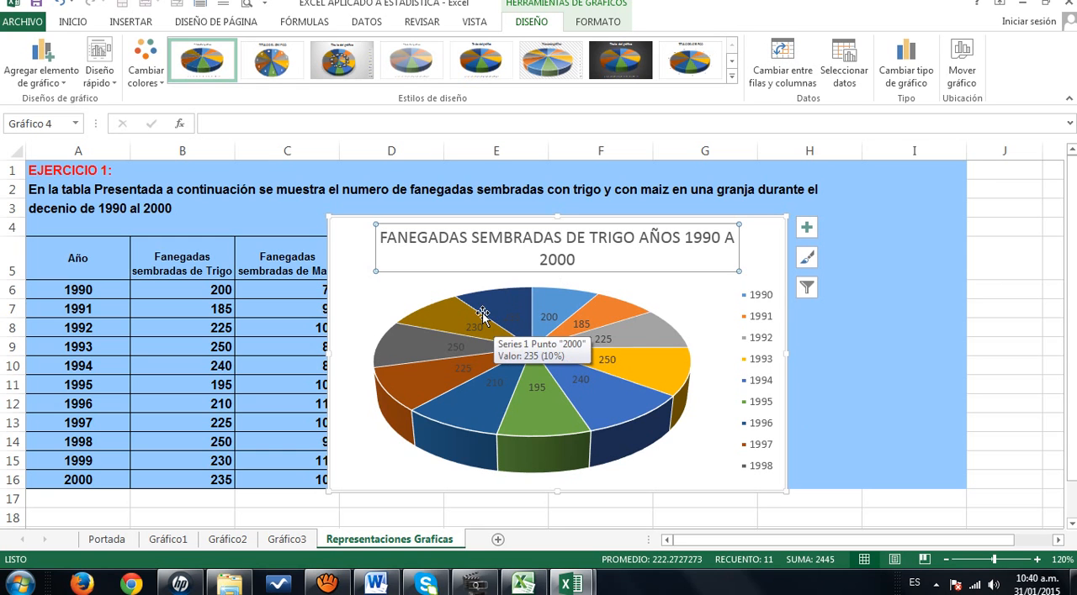
- Move the 3-D wheat pie chart to its own new sheet named Gráfico4
{"action": "left_click", "coordinate": [963, 75]}
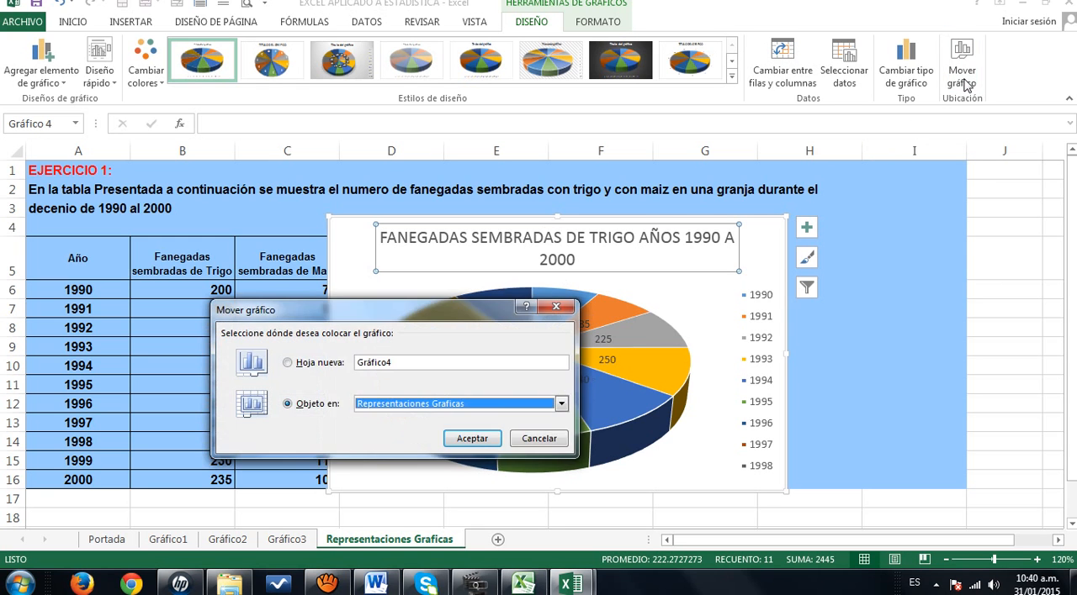
{"action": "left_click", "coordinate": [288, 362]}
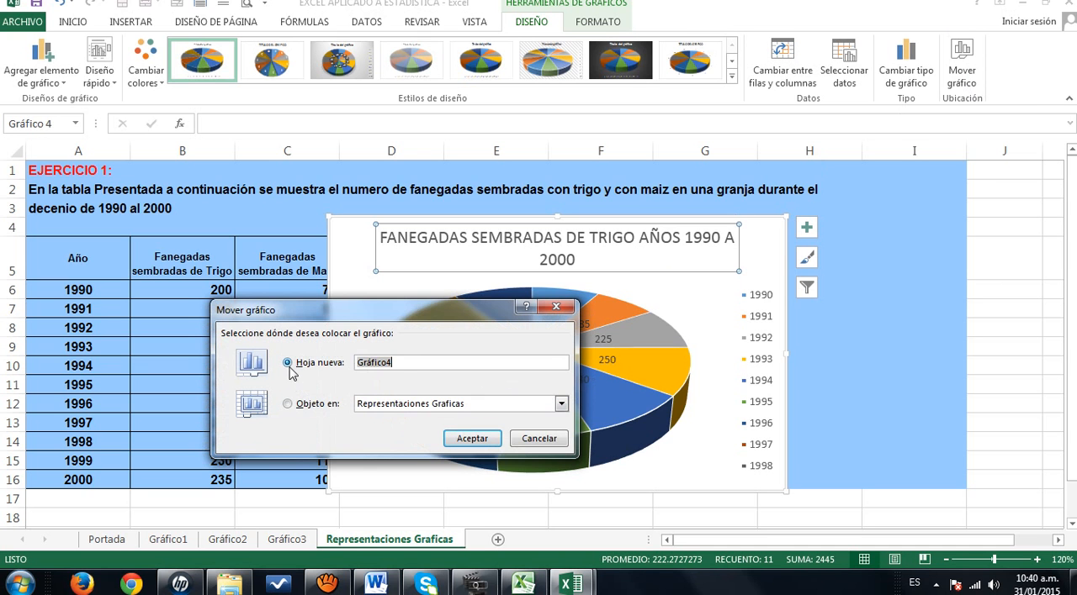
{"action": "left_click", "coordinate": [472, 439]}
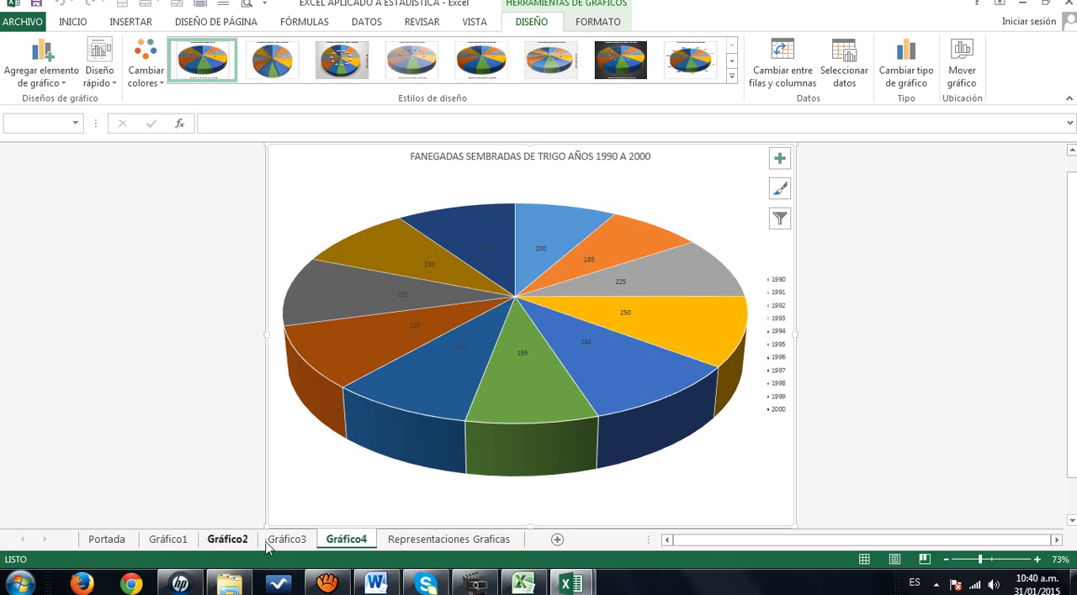
- Insert a clustered column and line combo chart from the wheat and corn values in B6:C16 of the Representaciones Graficas sheet
{"action": "left_click", "coordinate": [433, 543]}
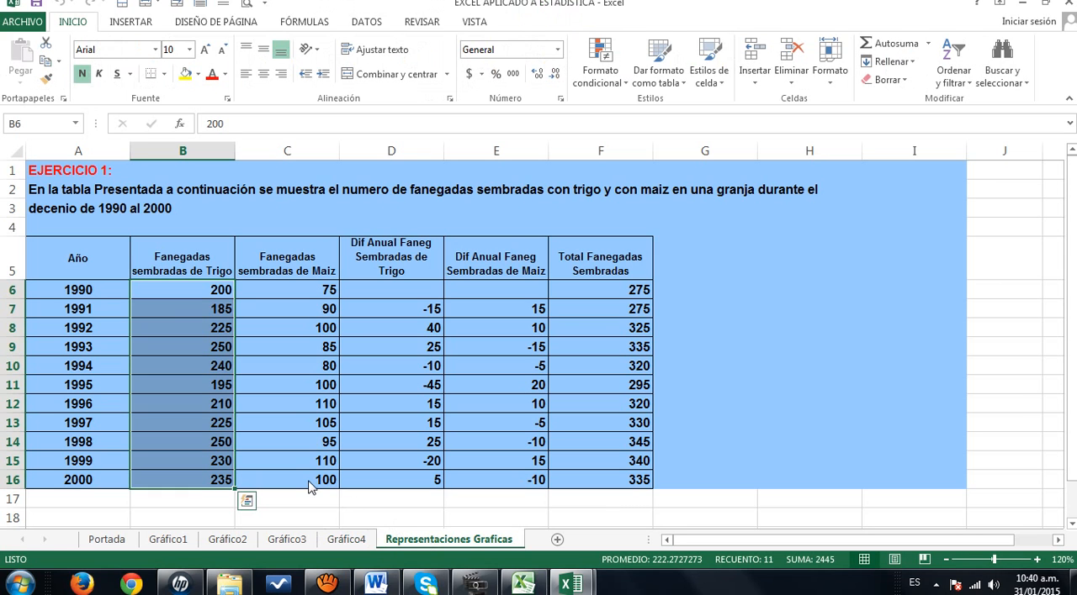
{"action": "left_click", "coordinate": [179, 290]}
{"action": "left_click_drag", "start_coordinate": [179, 290], "coordinate": [293, 488]}
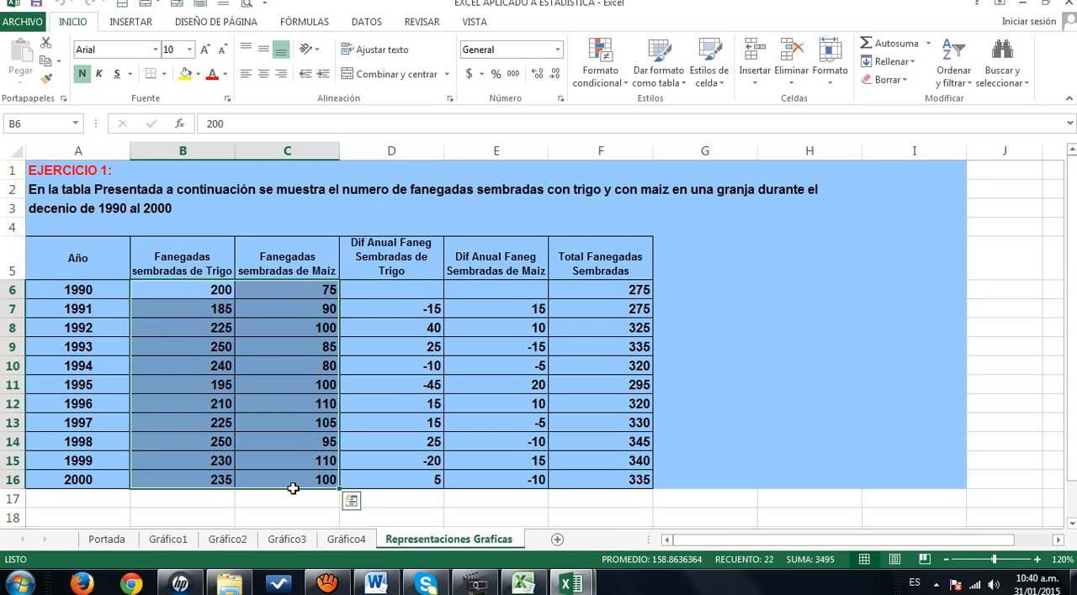
{"action": "left_click", "coordinate": [143, 25]}
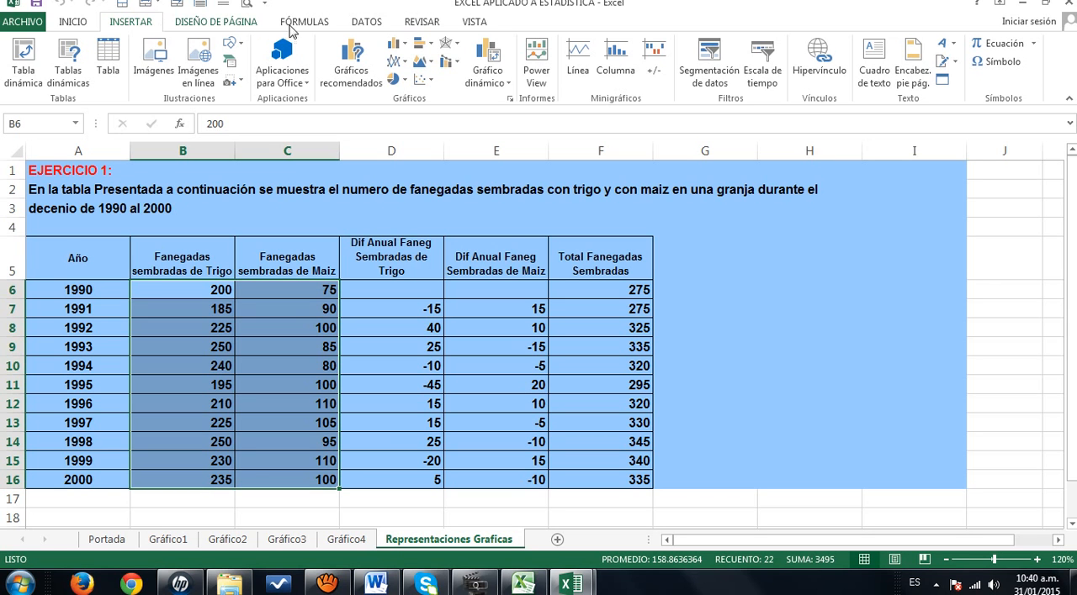
{"action": "left_click", "coordinate": [457, 68]}
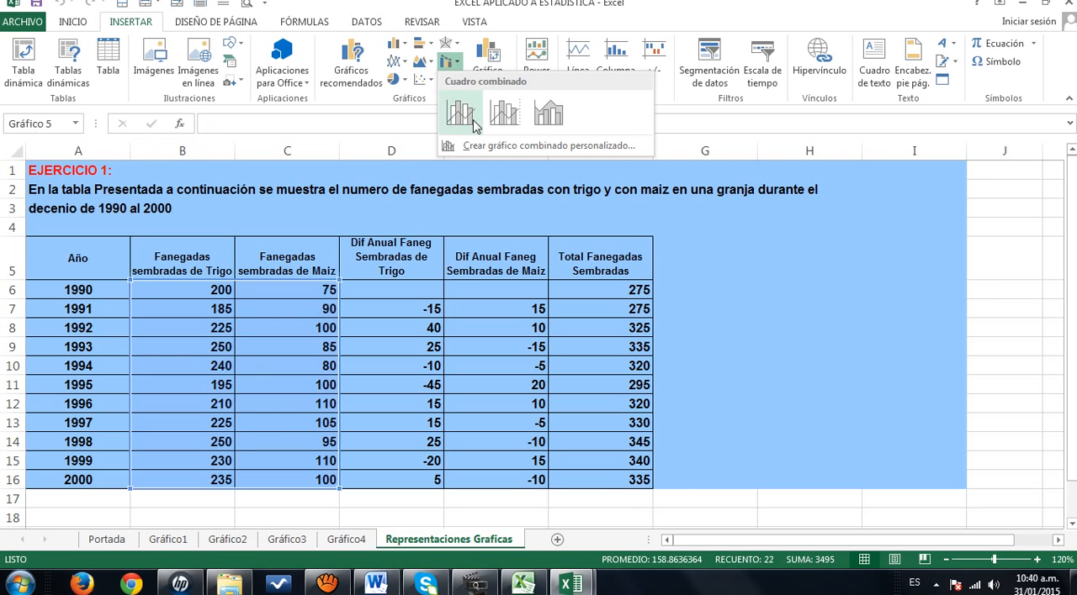
{"action": "left_click", "coordinate": [460, 112]}
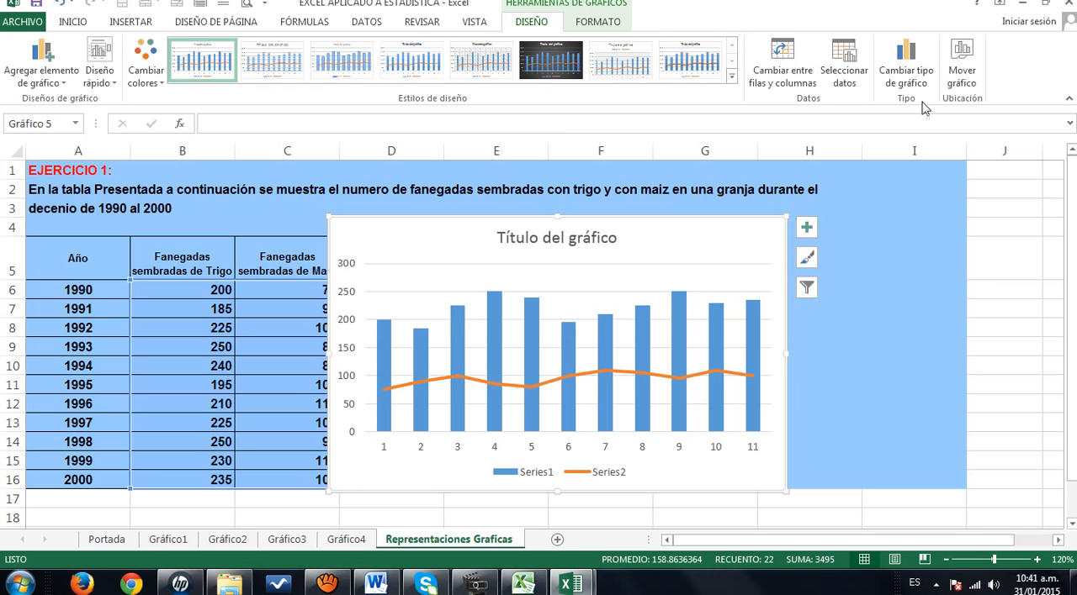
- Move the column and line combo chart to its own new sheet named Gráfico5
{"action": "left_click", "coordinate": [961, 69]}
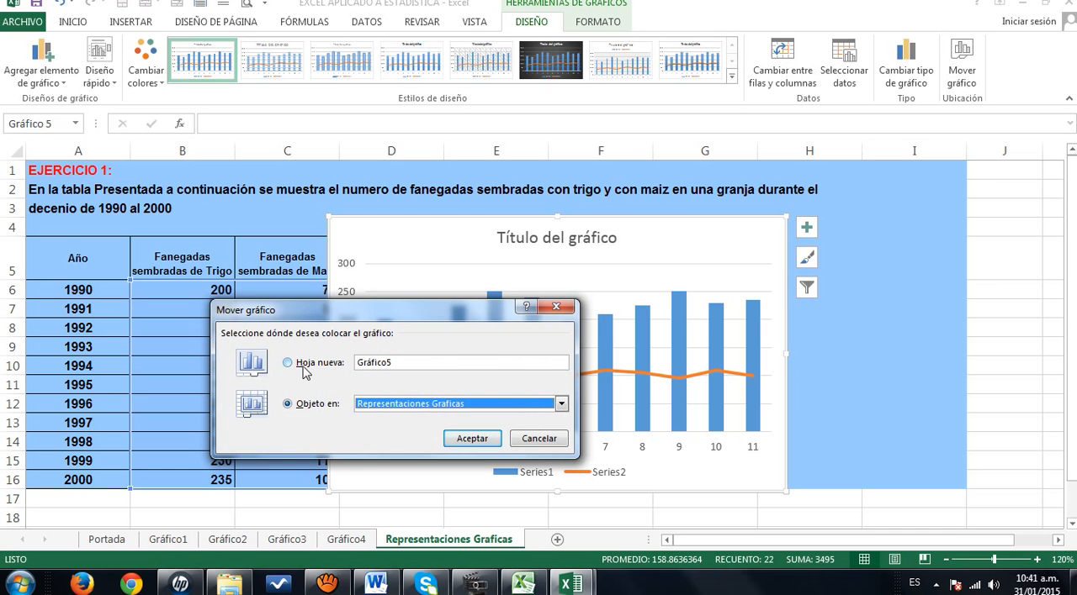
{"action": "left_click", "coordinate": [287, 363]}
{"action": "left_click", "coordinate": [470, 438]}
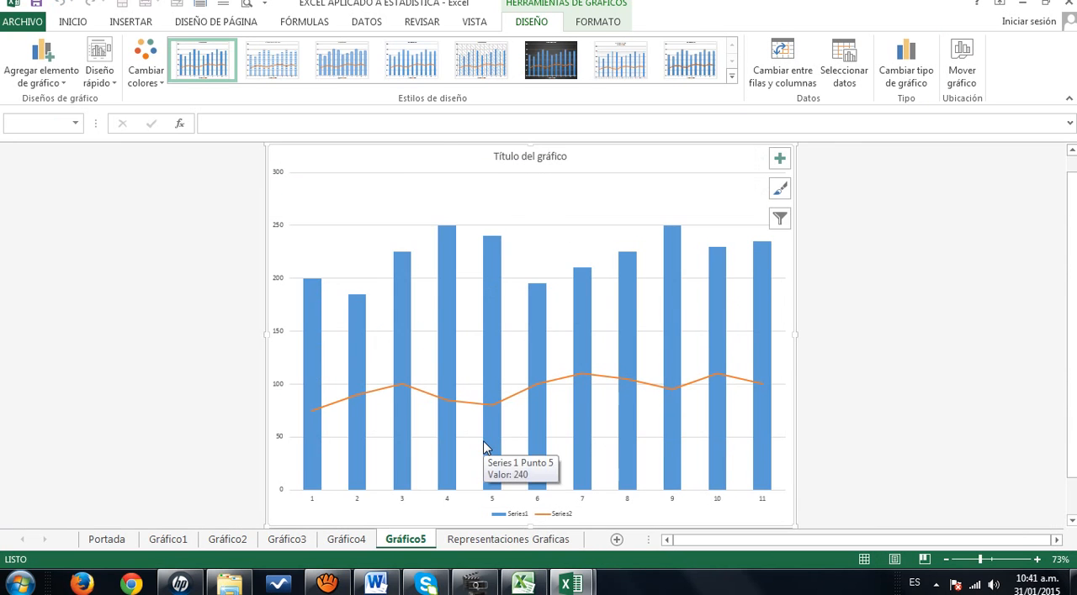
- Insert a 3-D stacked column chart from the wheat and corn values in B6:C16 of the Representaciones Graficas sheet
{"action": "left_click", "coordinate": [476, 540]}
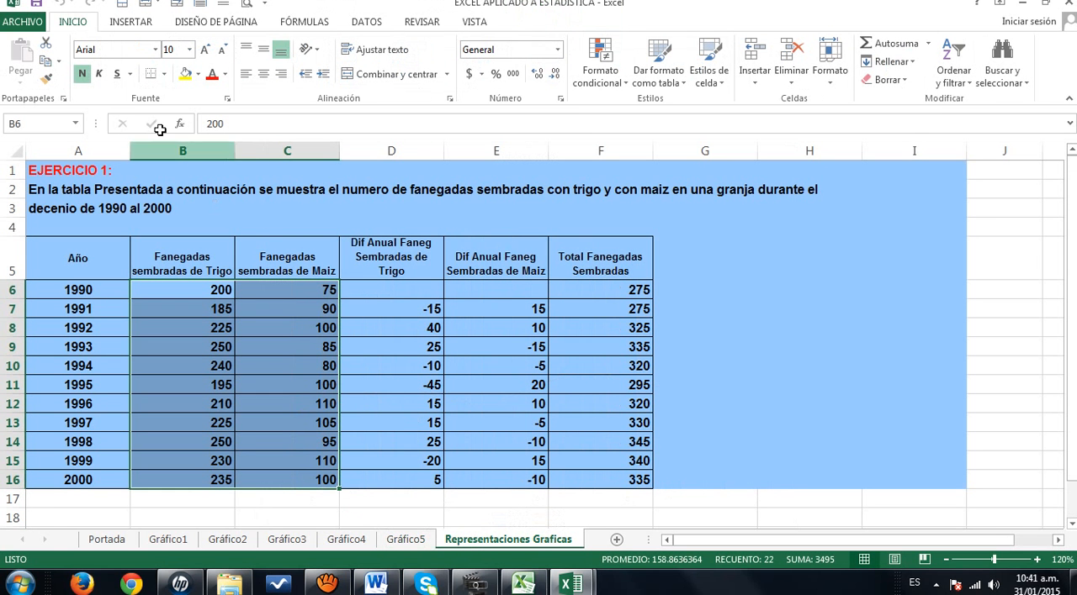
{"action": "left_click", "coordinate": [142, 25]}
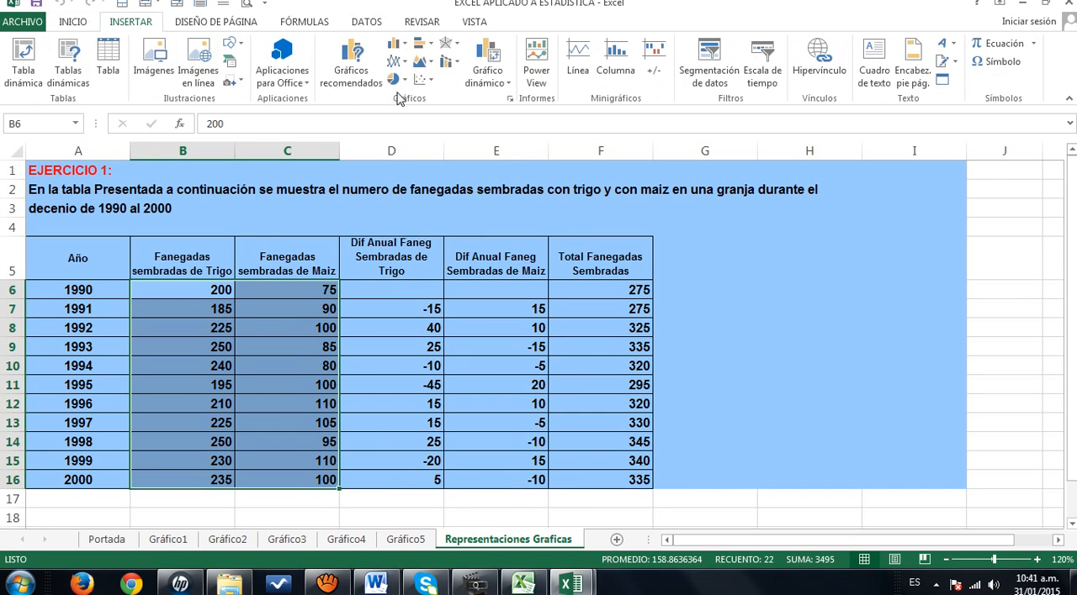
{"action": "left_click", "coordinate": [405, 46]}
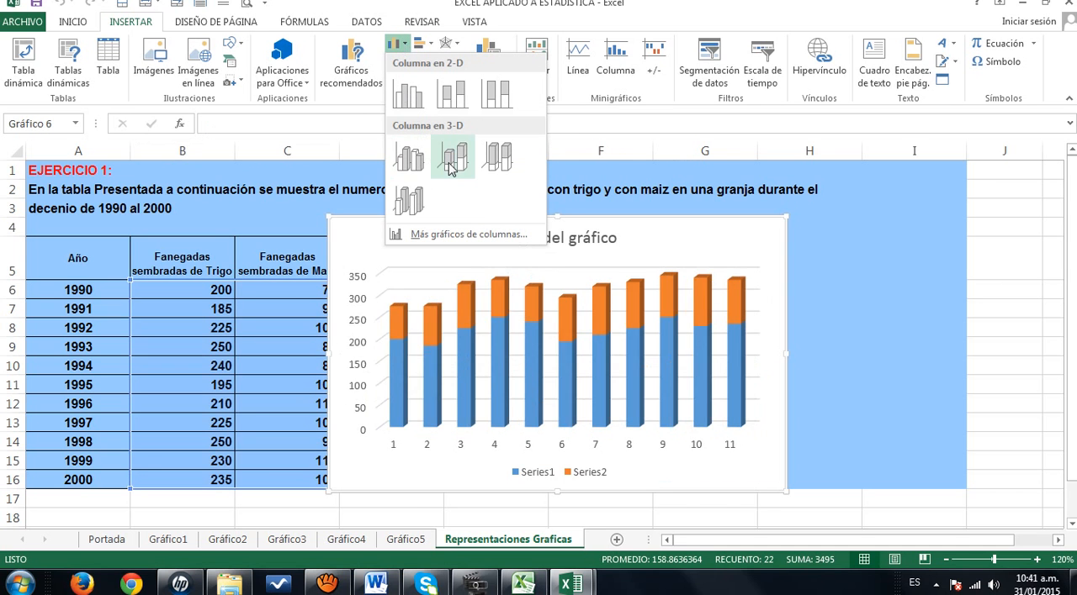
{"action": "left_click", "coordinate": [450, 160]}
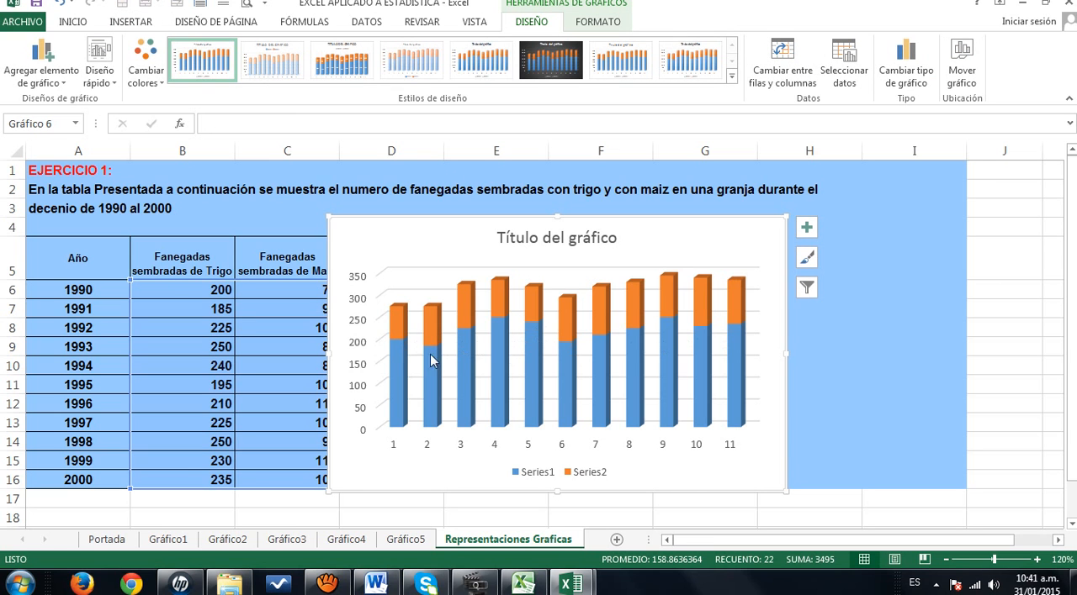
{"action": "mouse_move", "coordinate": [405, 314]}
{"action": "mouse_move", "coordinate": [400, 421]}
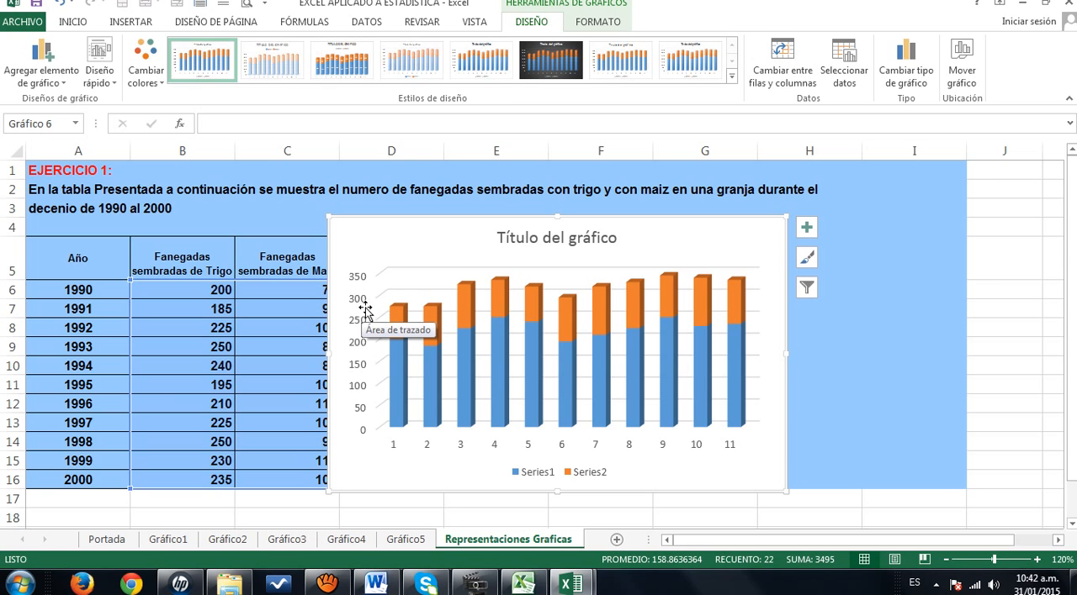
{"action": "right_click", "coordinate": [416, 311]}
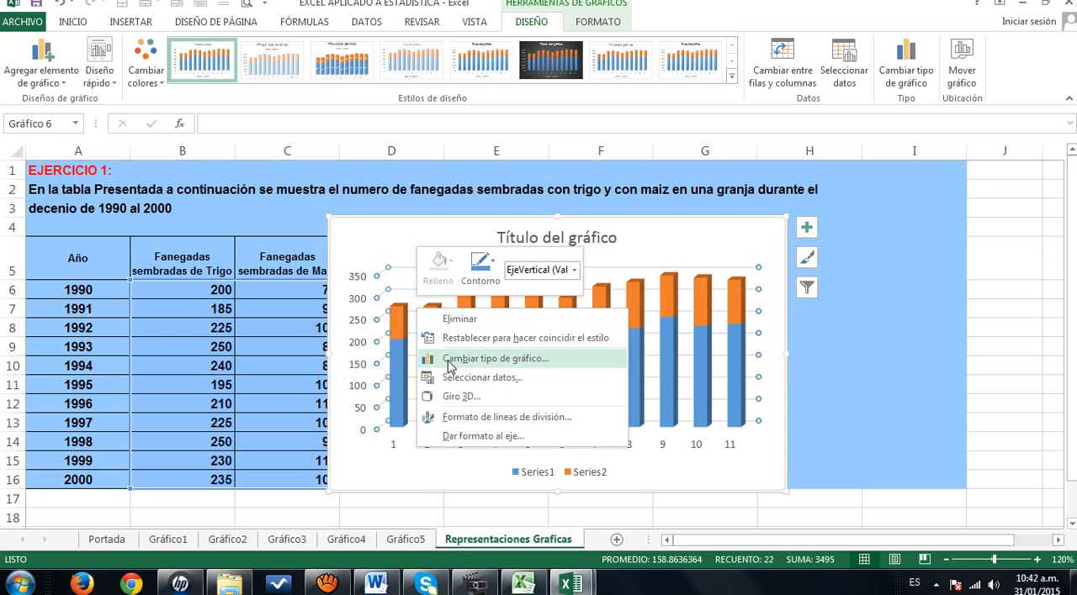
{"action": "left_click", "coordinate": [898, 477]}
{"action": "mouse_move", "coordinate": [460, 293]}
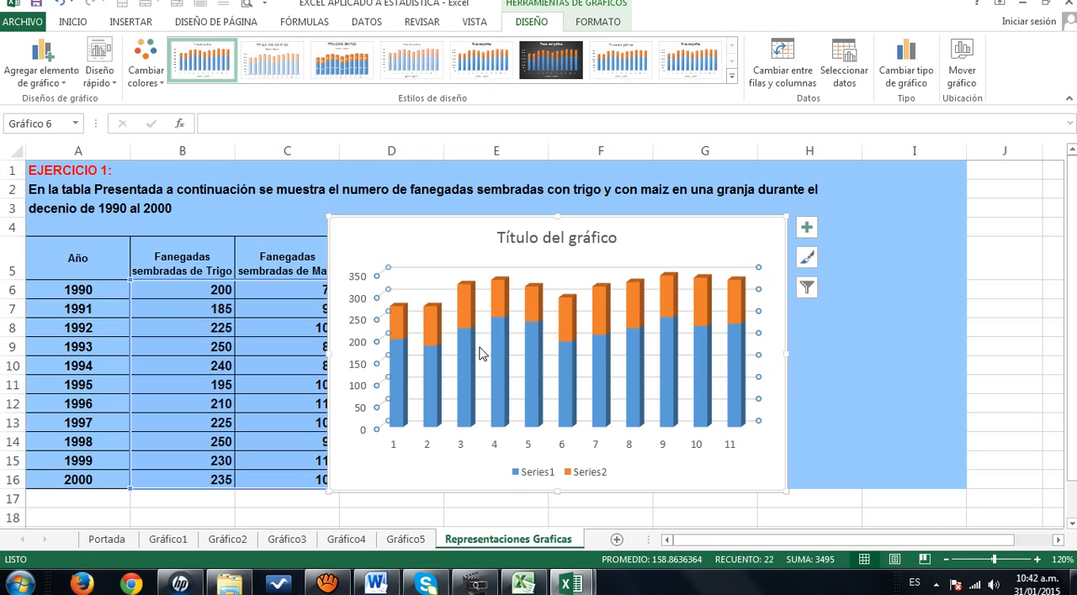
- Move the 3-D stacked column chart to its own new sheet named Gráfico6
{"action": "mouse_move", "coordinate": [472, 379]}
{"action": "left_click", "coordinate": [975, 76]}
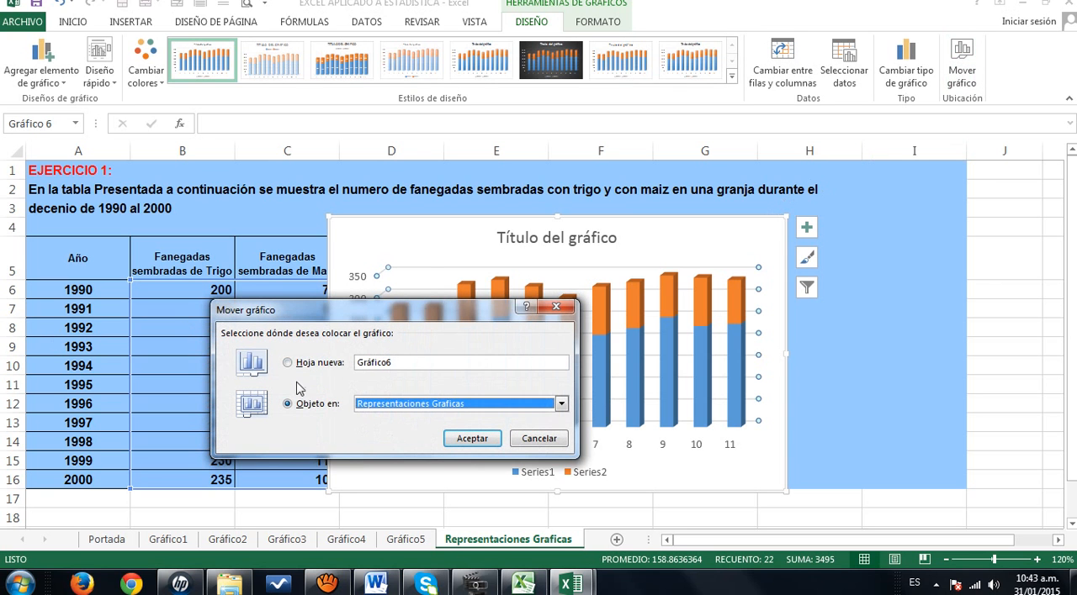
{"action": "left_click", "coordinate": [287, 363]}
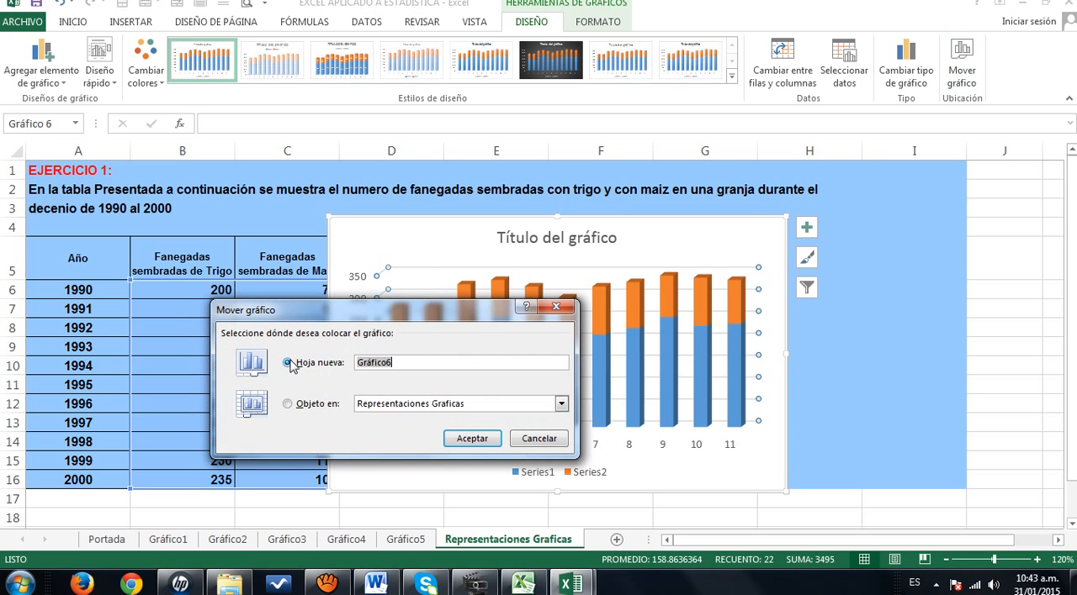
{"action": "left_click", "coordinate": [467, 443]}
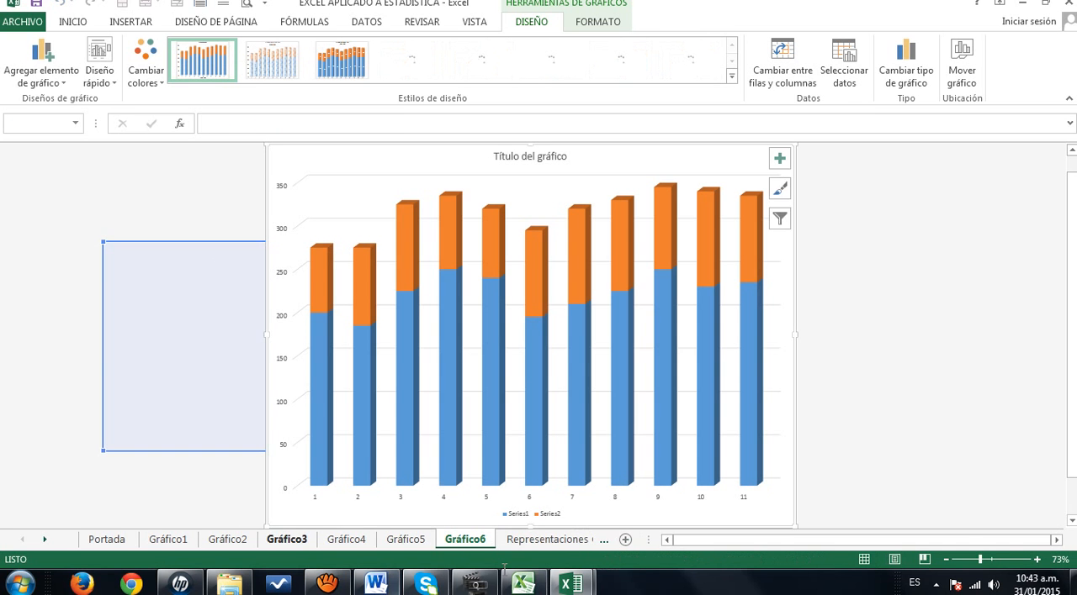
- Insert a 3-D 100% stacked column chart from B6:C16 of the Representaciones Graficas sheet
{"action": "left_click", "coordinate": [529, 542]}
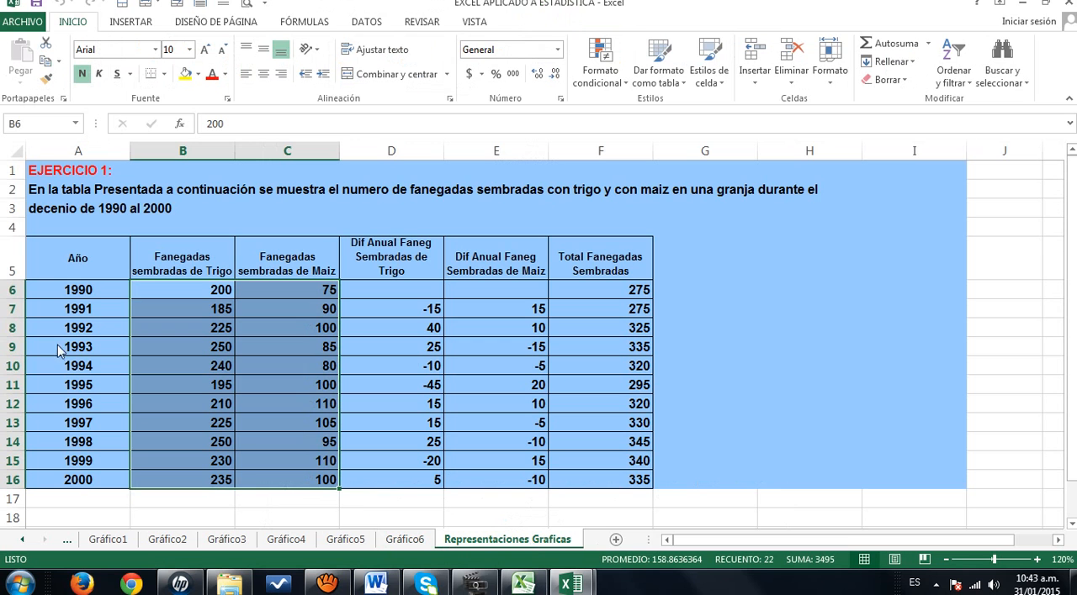
{"action": "left_click", "coordinate": [130, 25]}
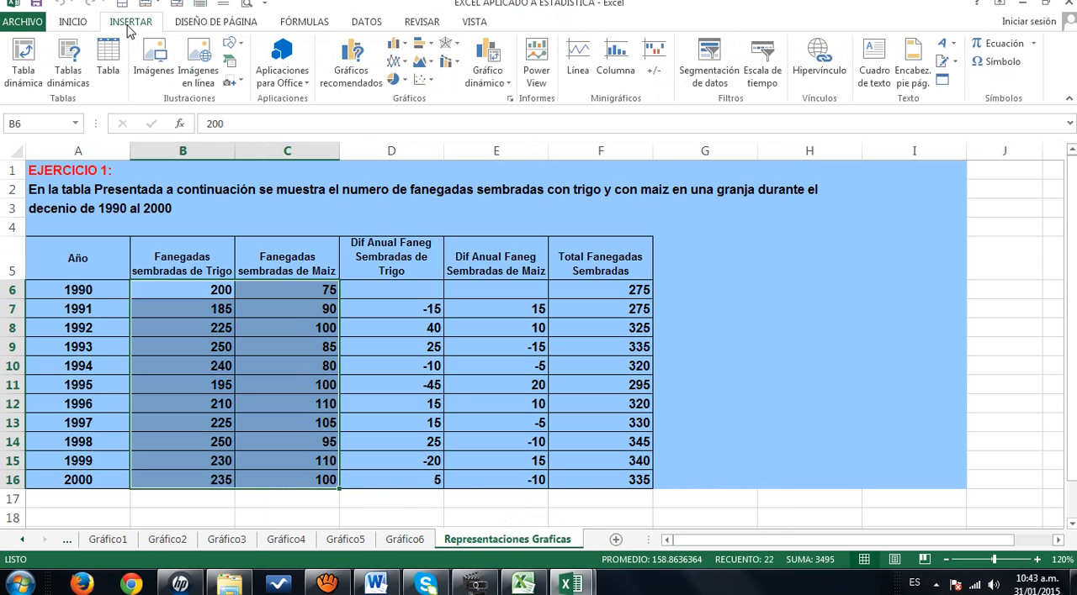
{"action": "left_click", "coordinate": [403, 48]}
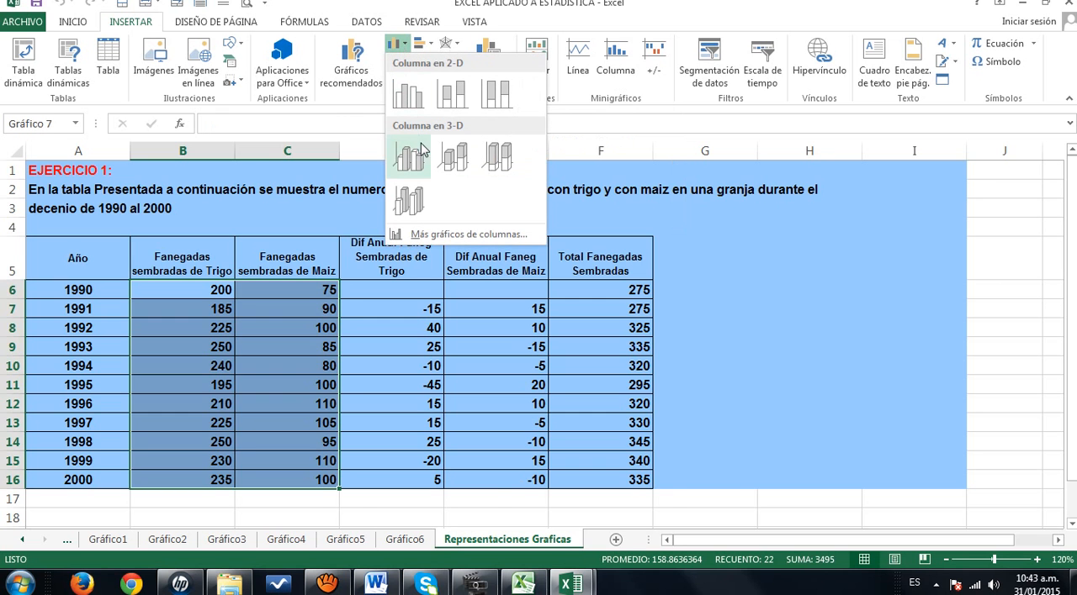
{"action": "left_click", "coordinate": [496, 165]}
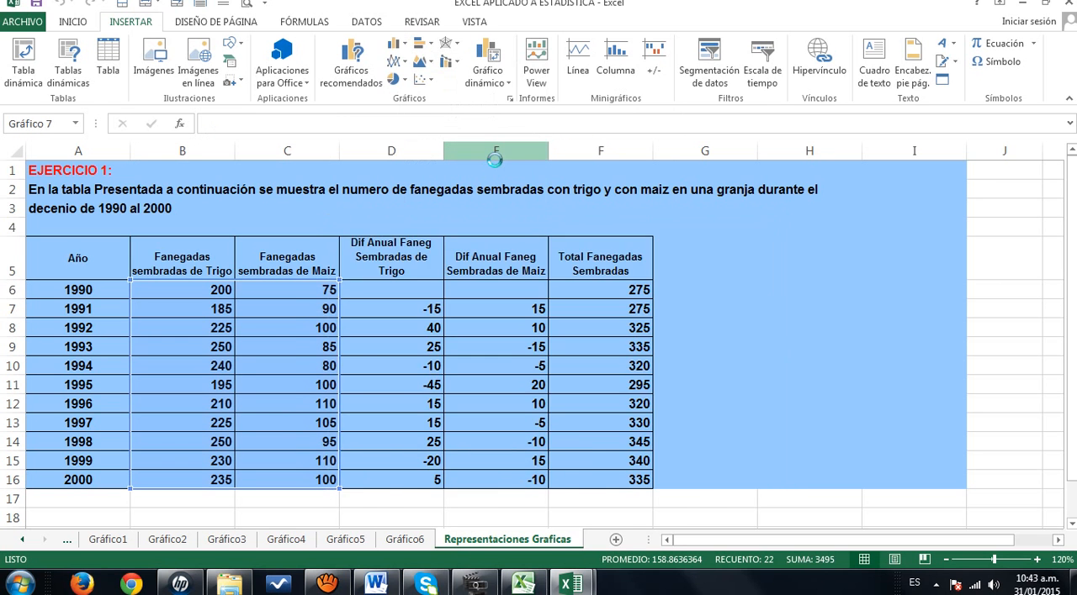